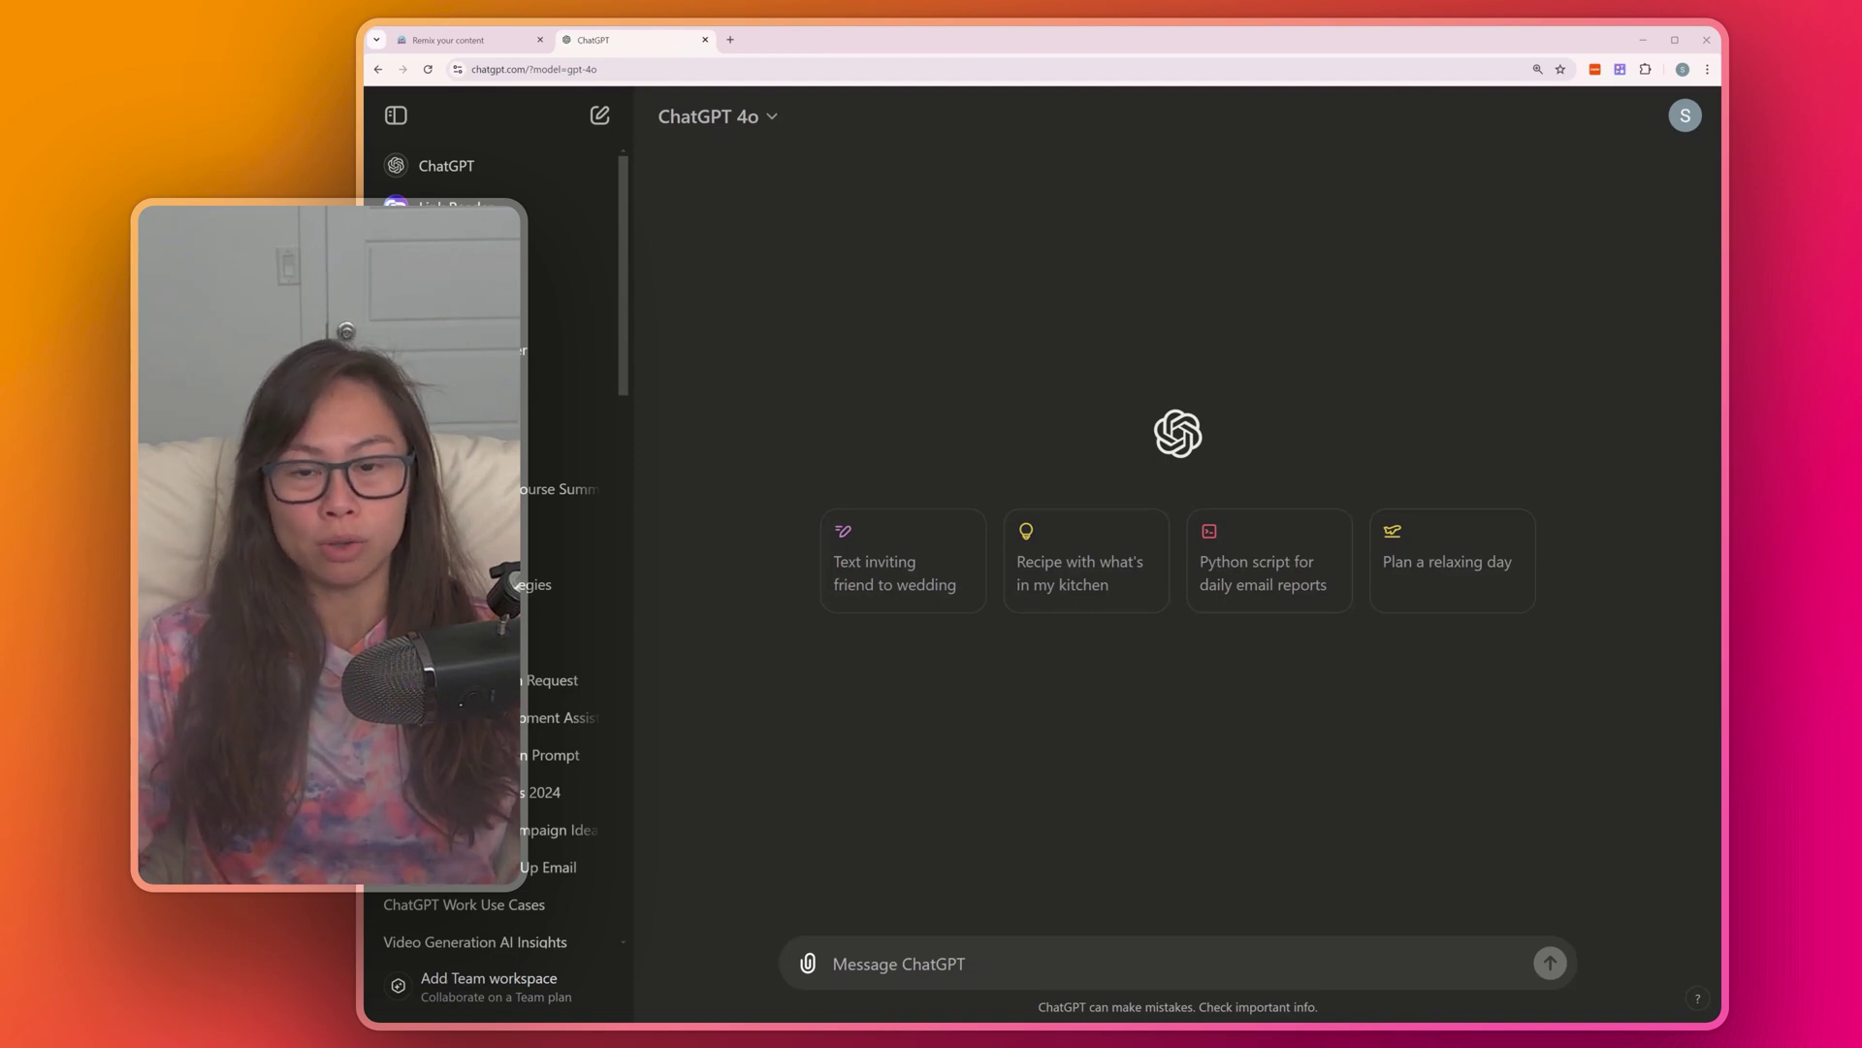
- Zoom in on the chat and send the prompt for 10 essay ideas linking Crime and Punishment to social media
key(ctrl+plus)
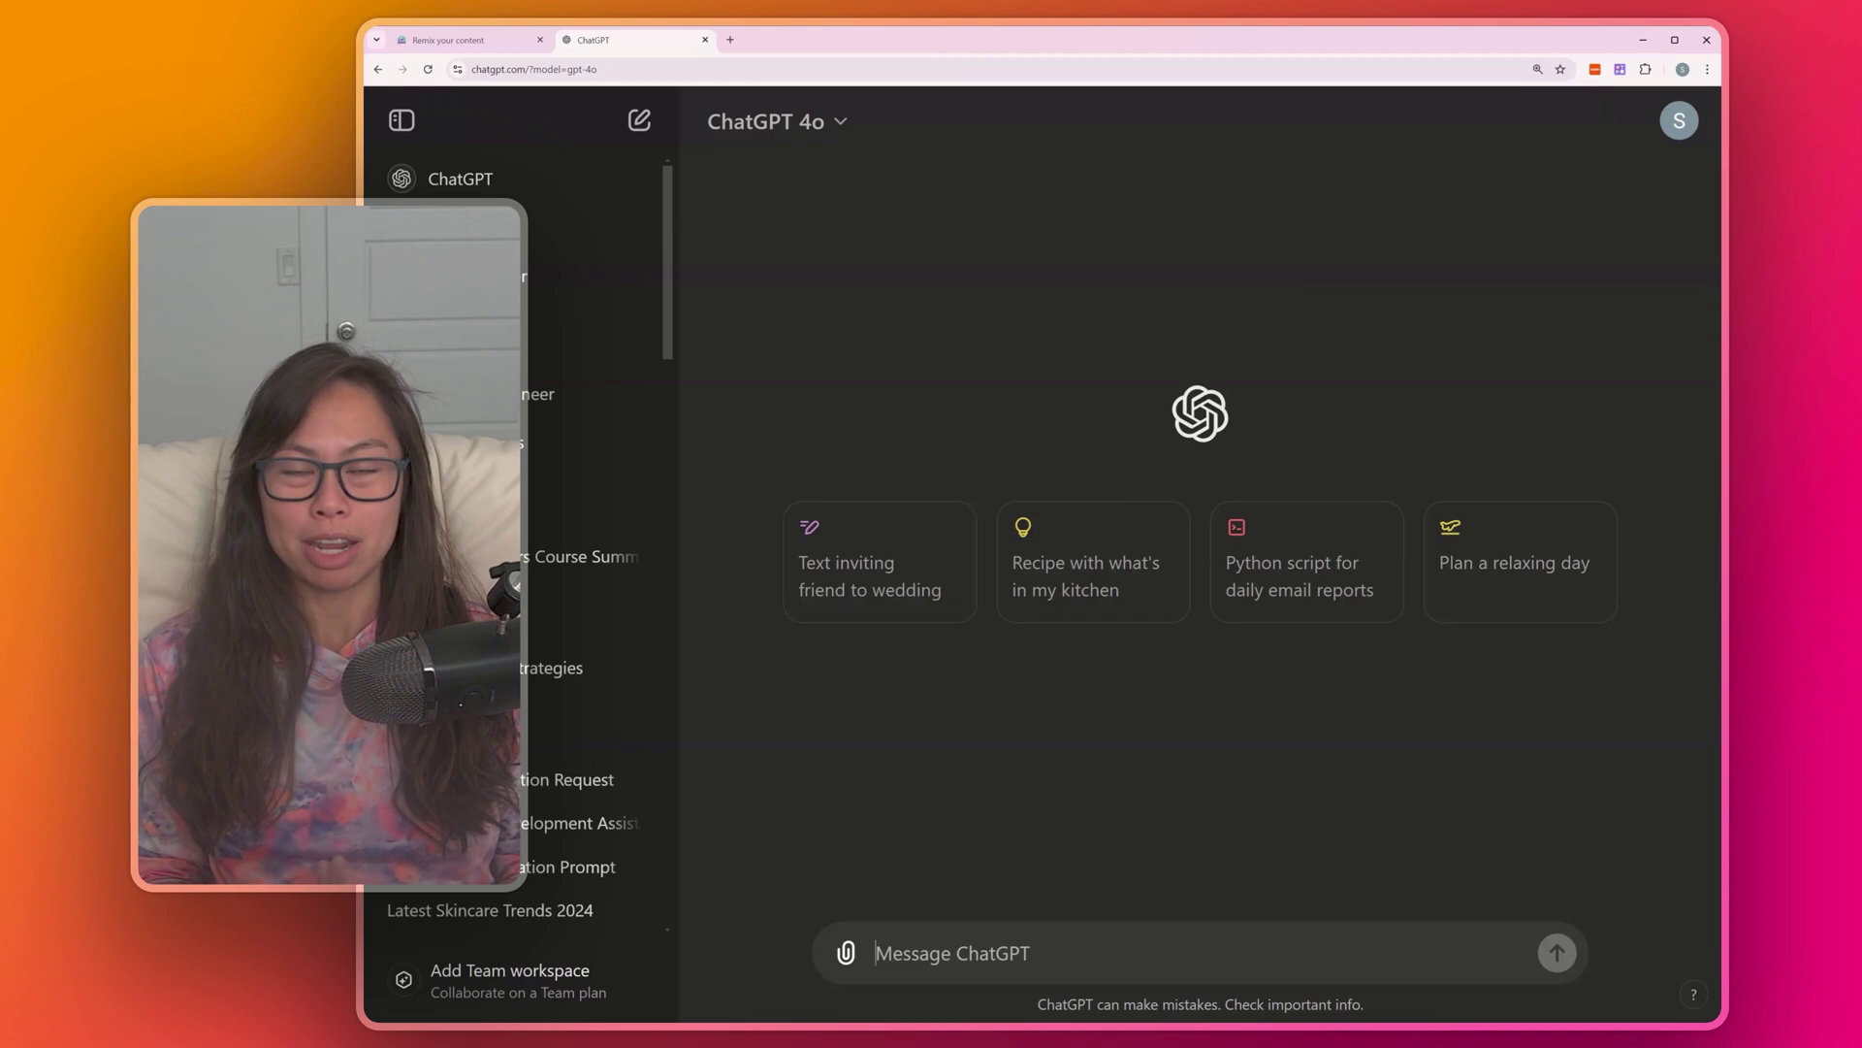
text(I need to write an essay about Crime and Punishment. I want to explore how themes from the book intersect with social media usage today. Brainstorm 10 ideas.)
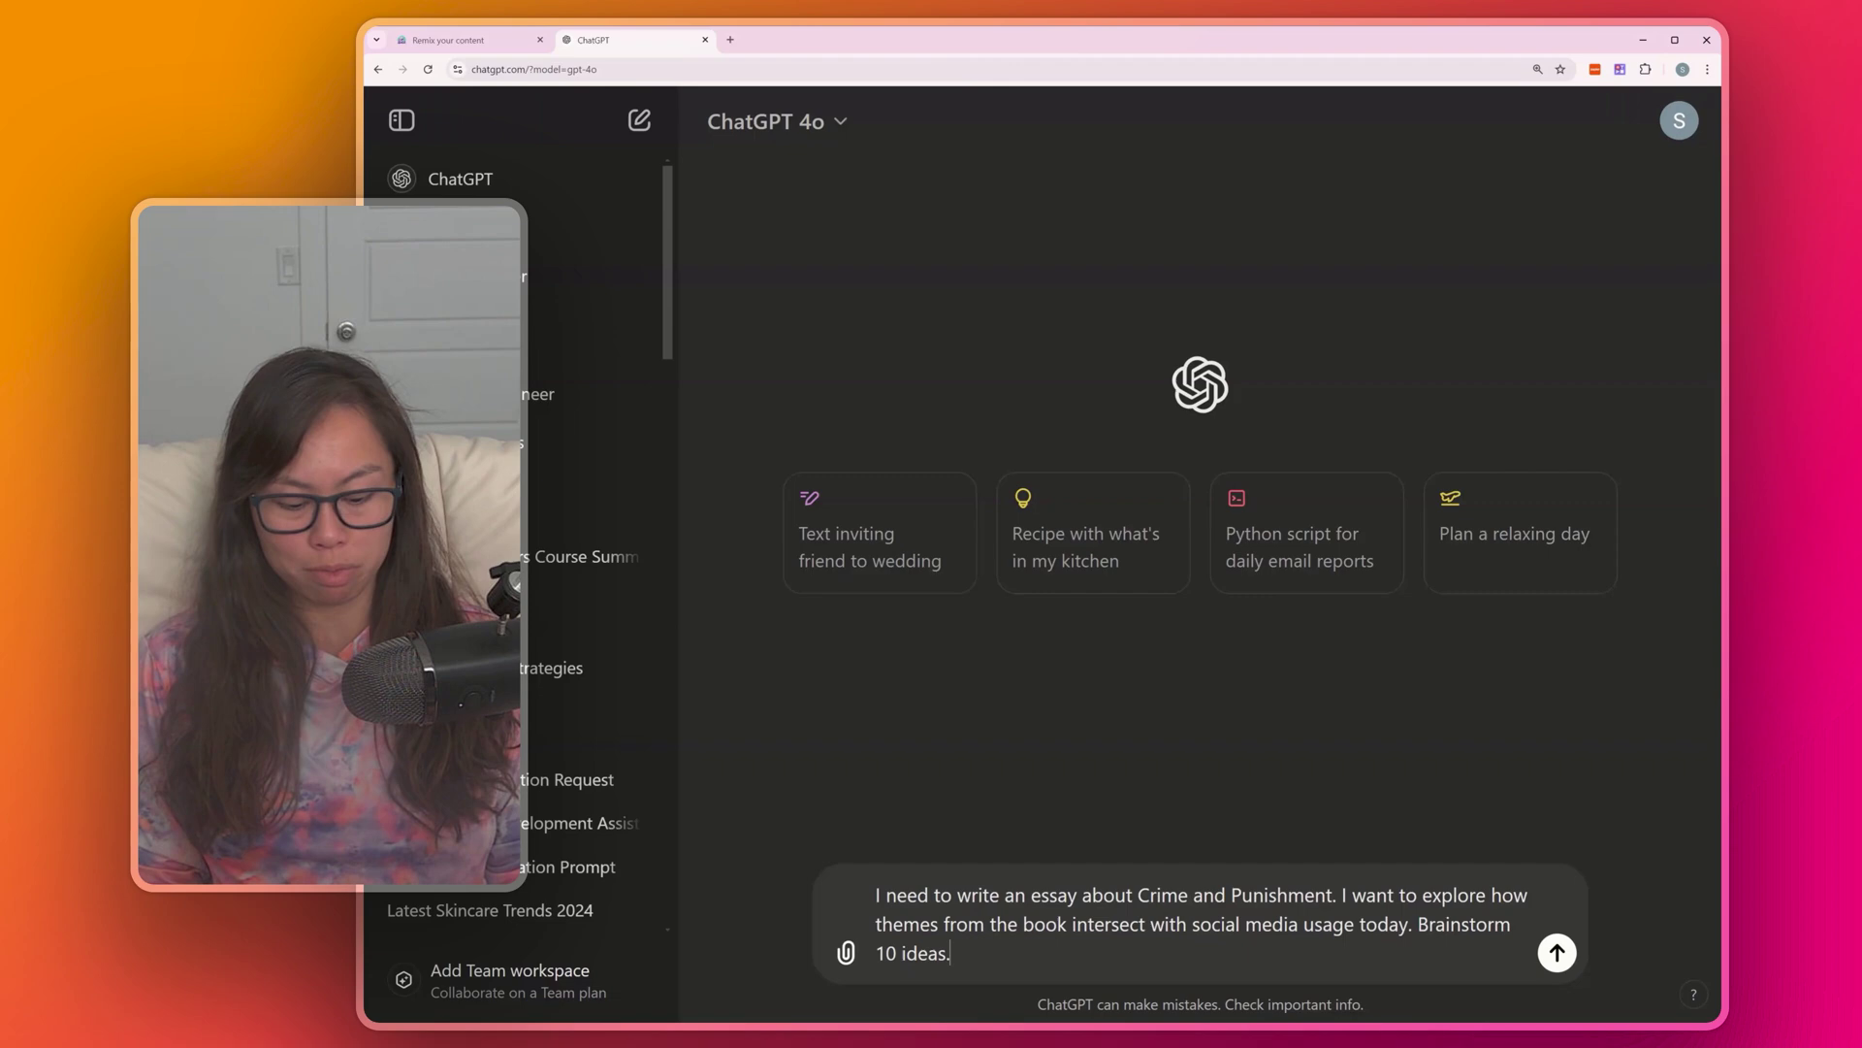
key(Return)
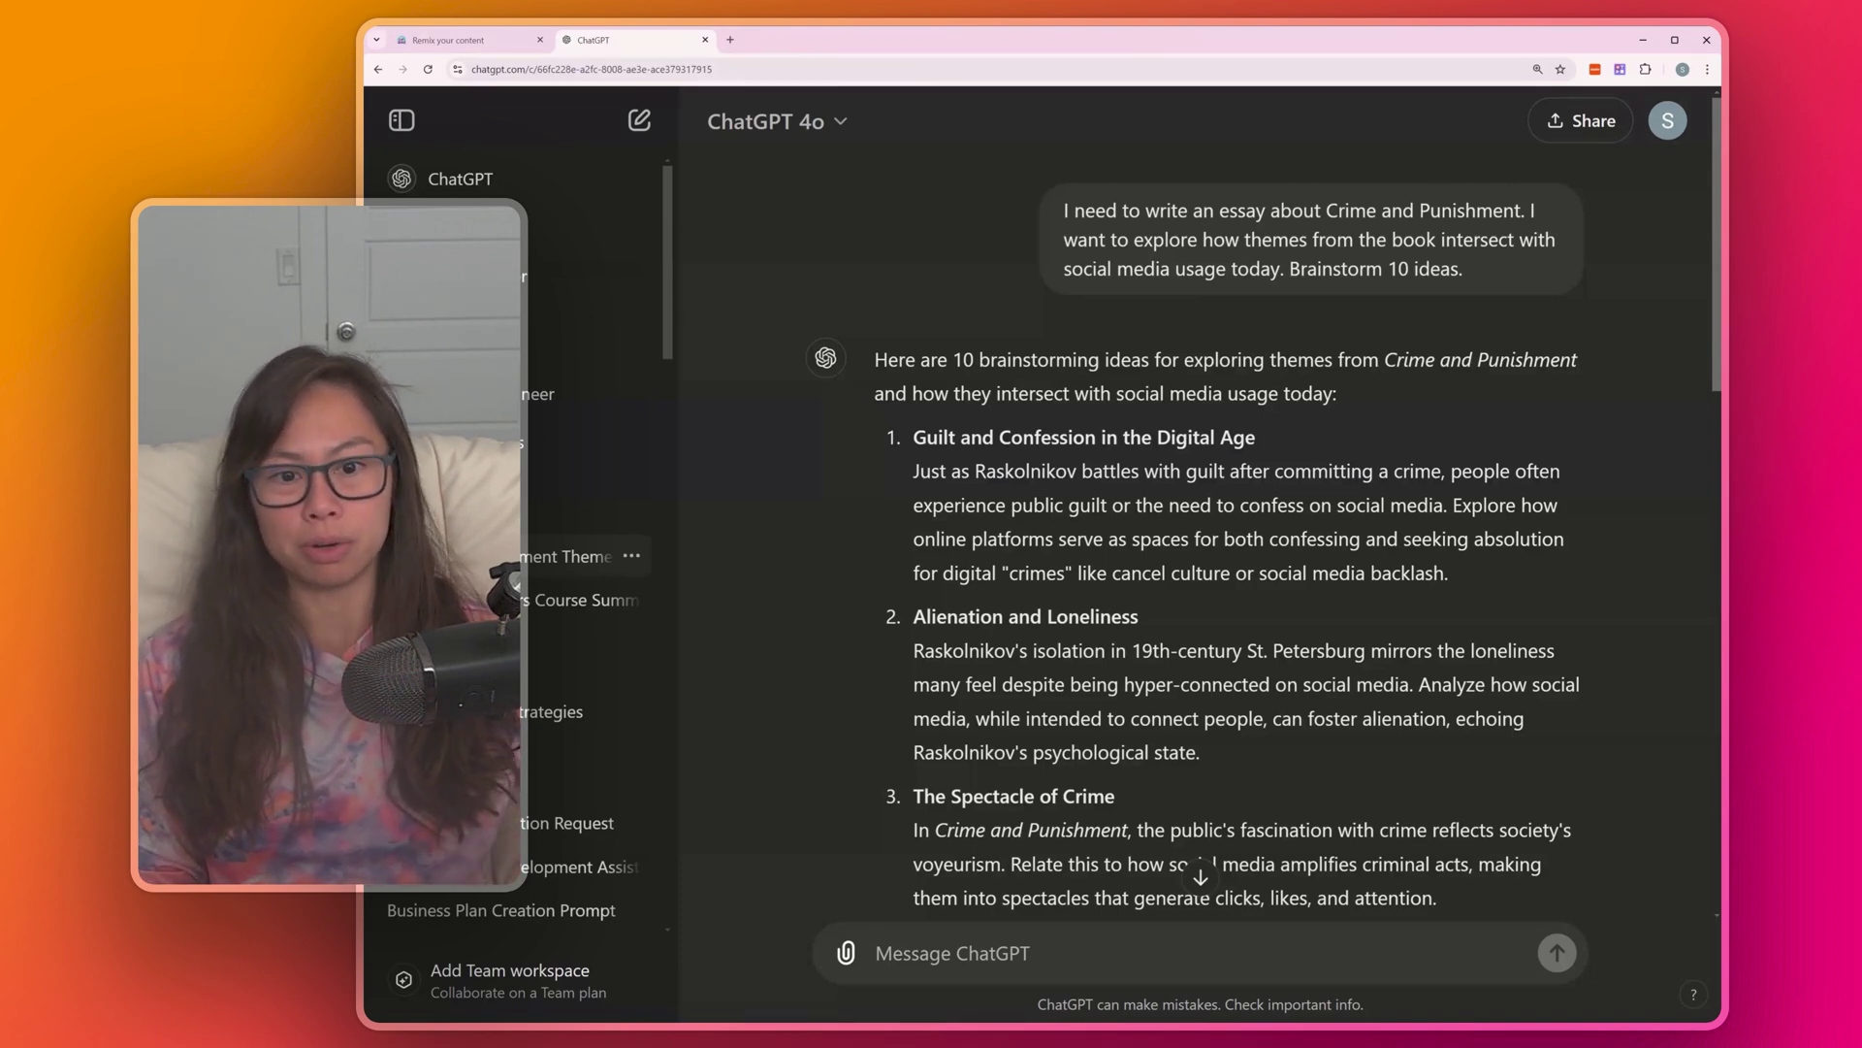
- Send 'Refine the first 3 ideas', then paste in the SEO article-outline prompt
text(Refine the first 3 ideas)
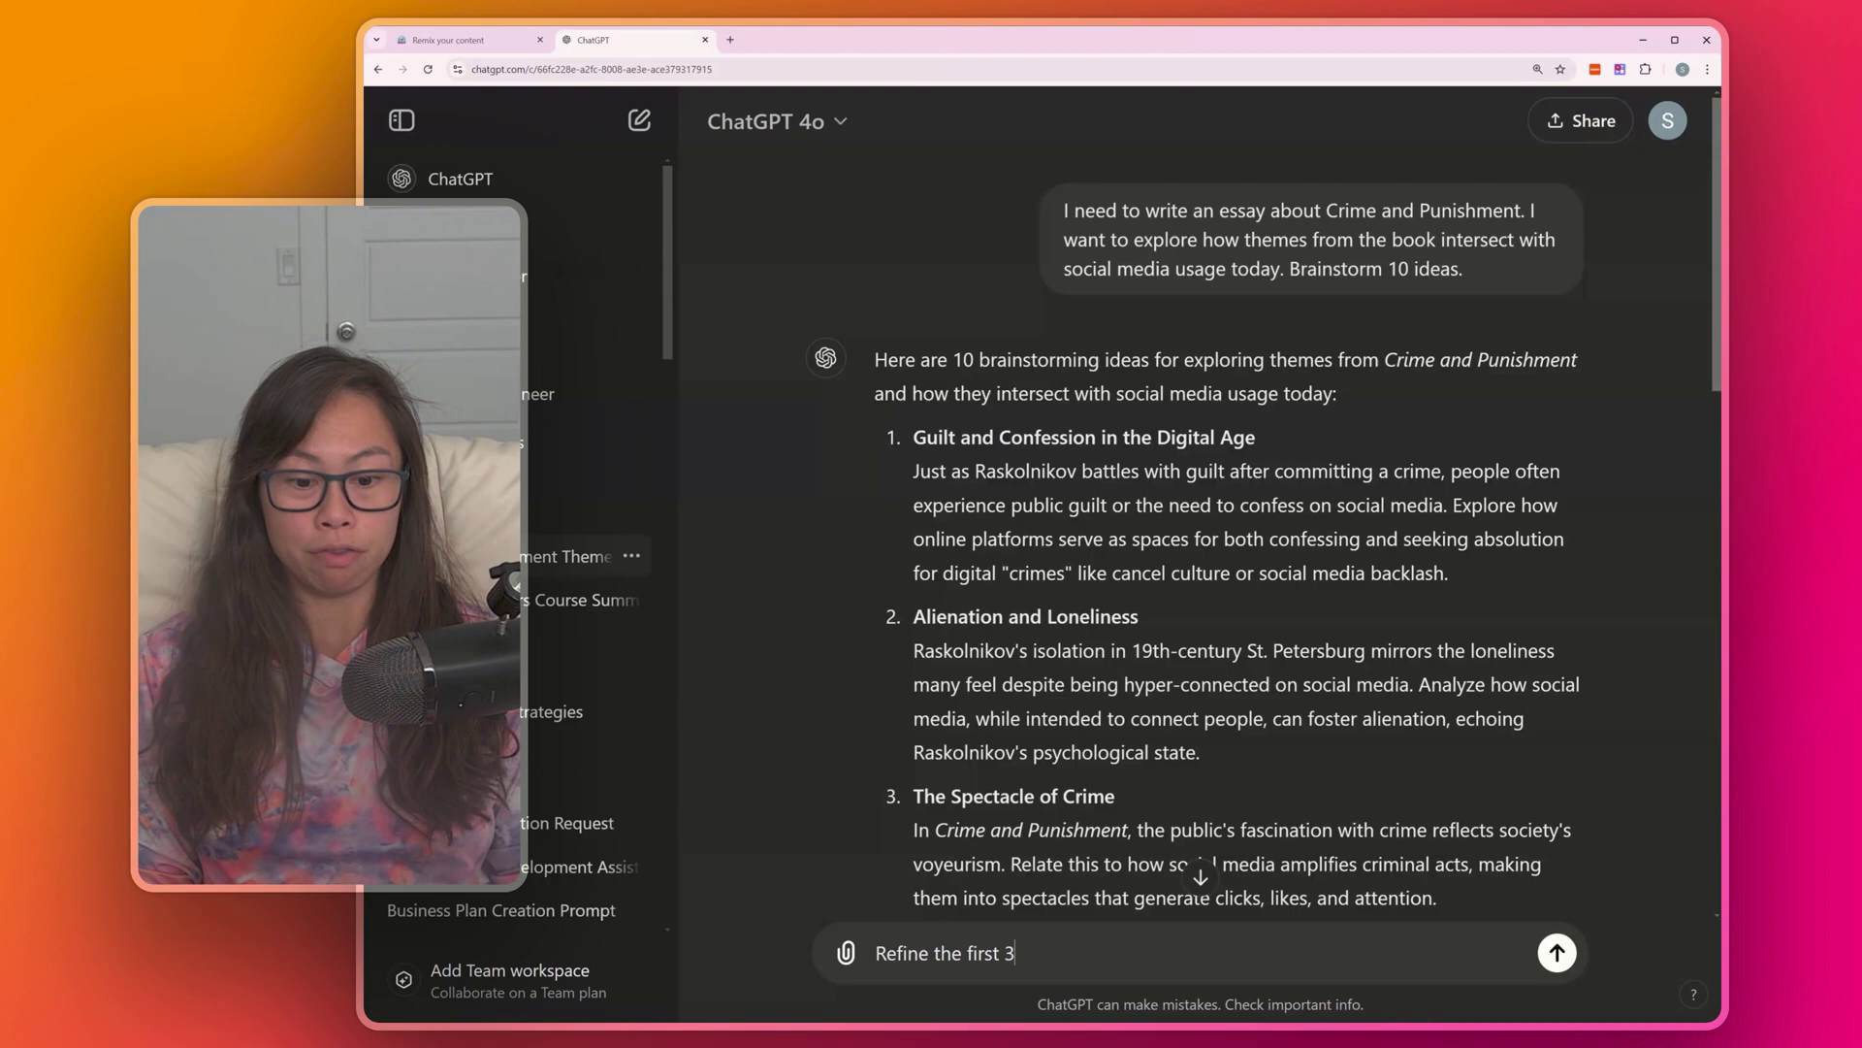
key(Return)
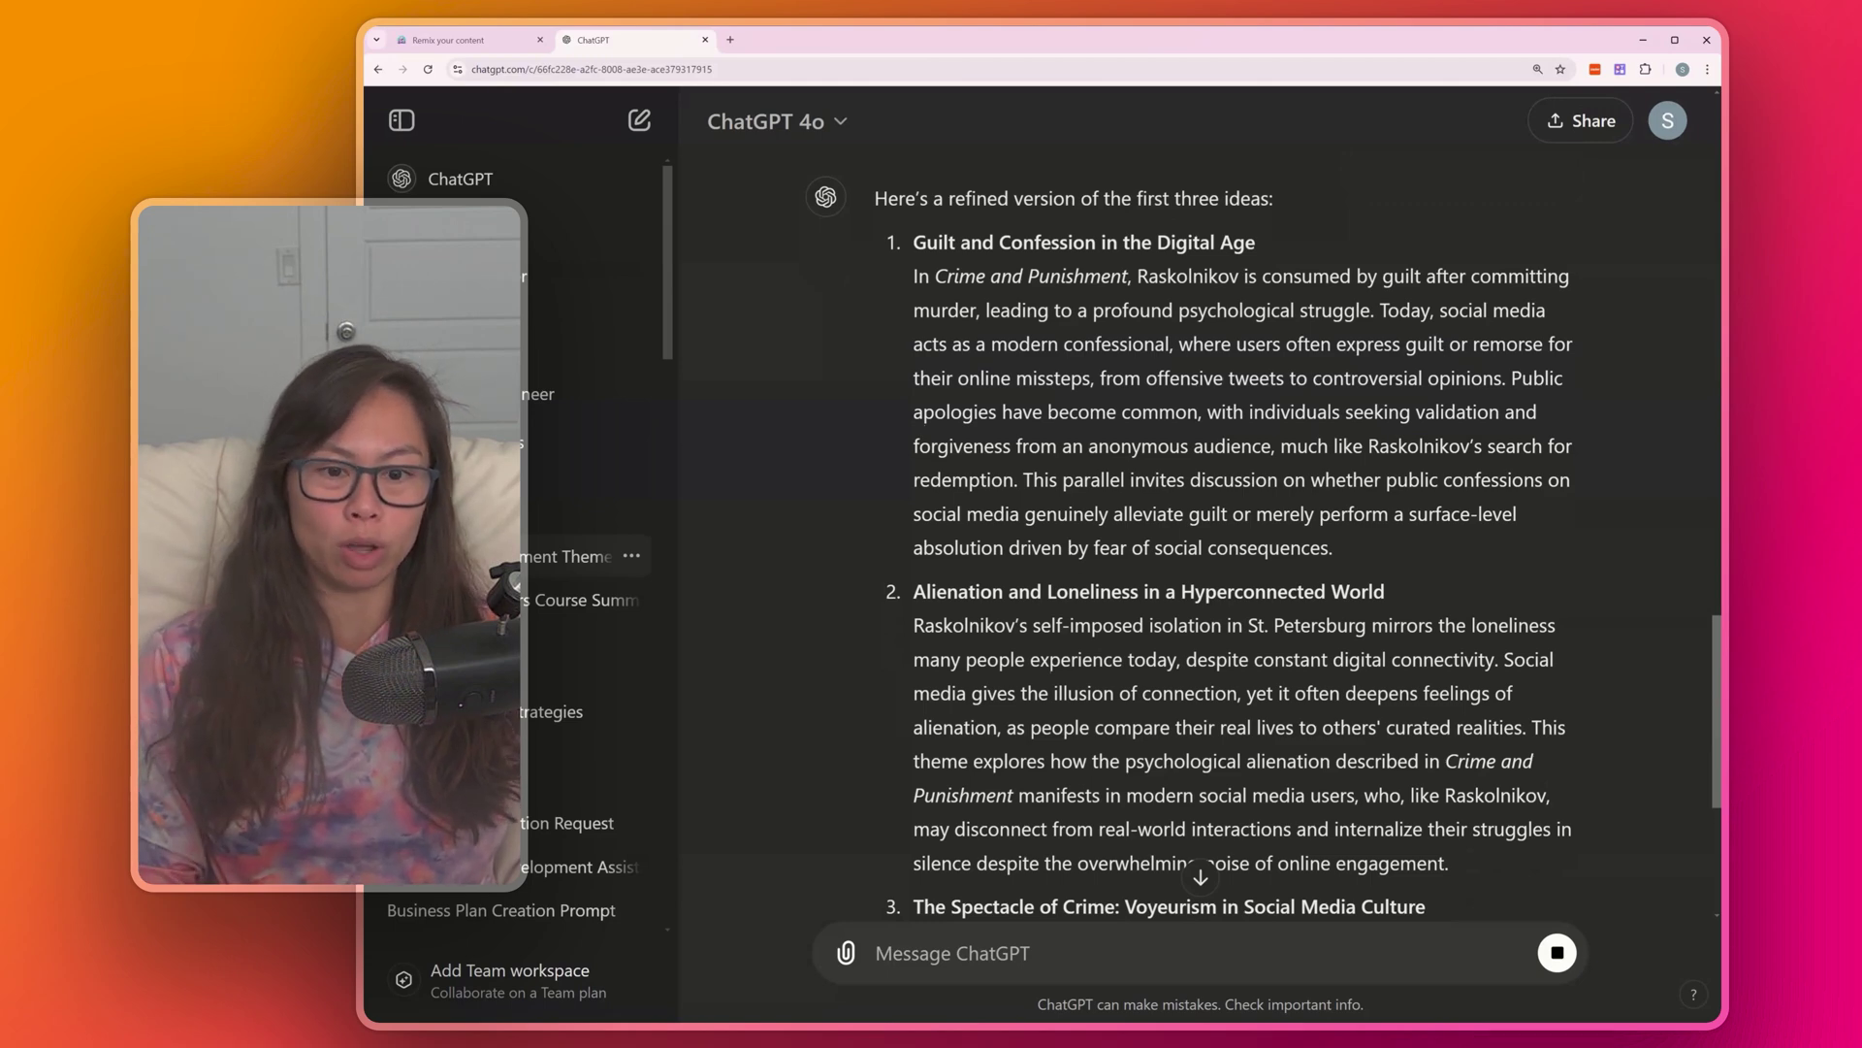
key(ctrl+v)
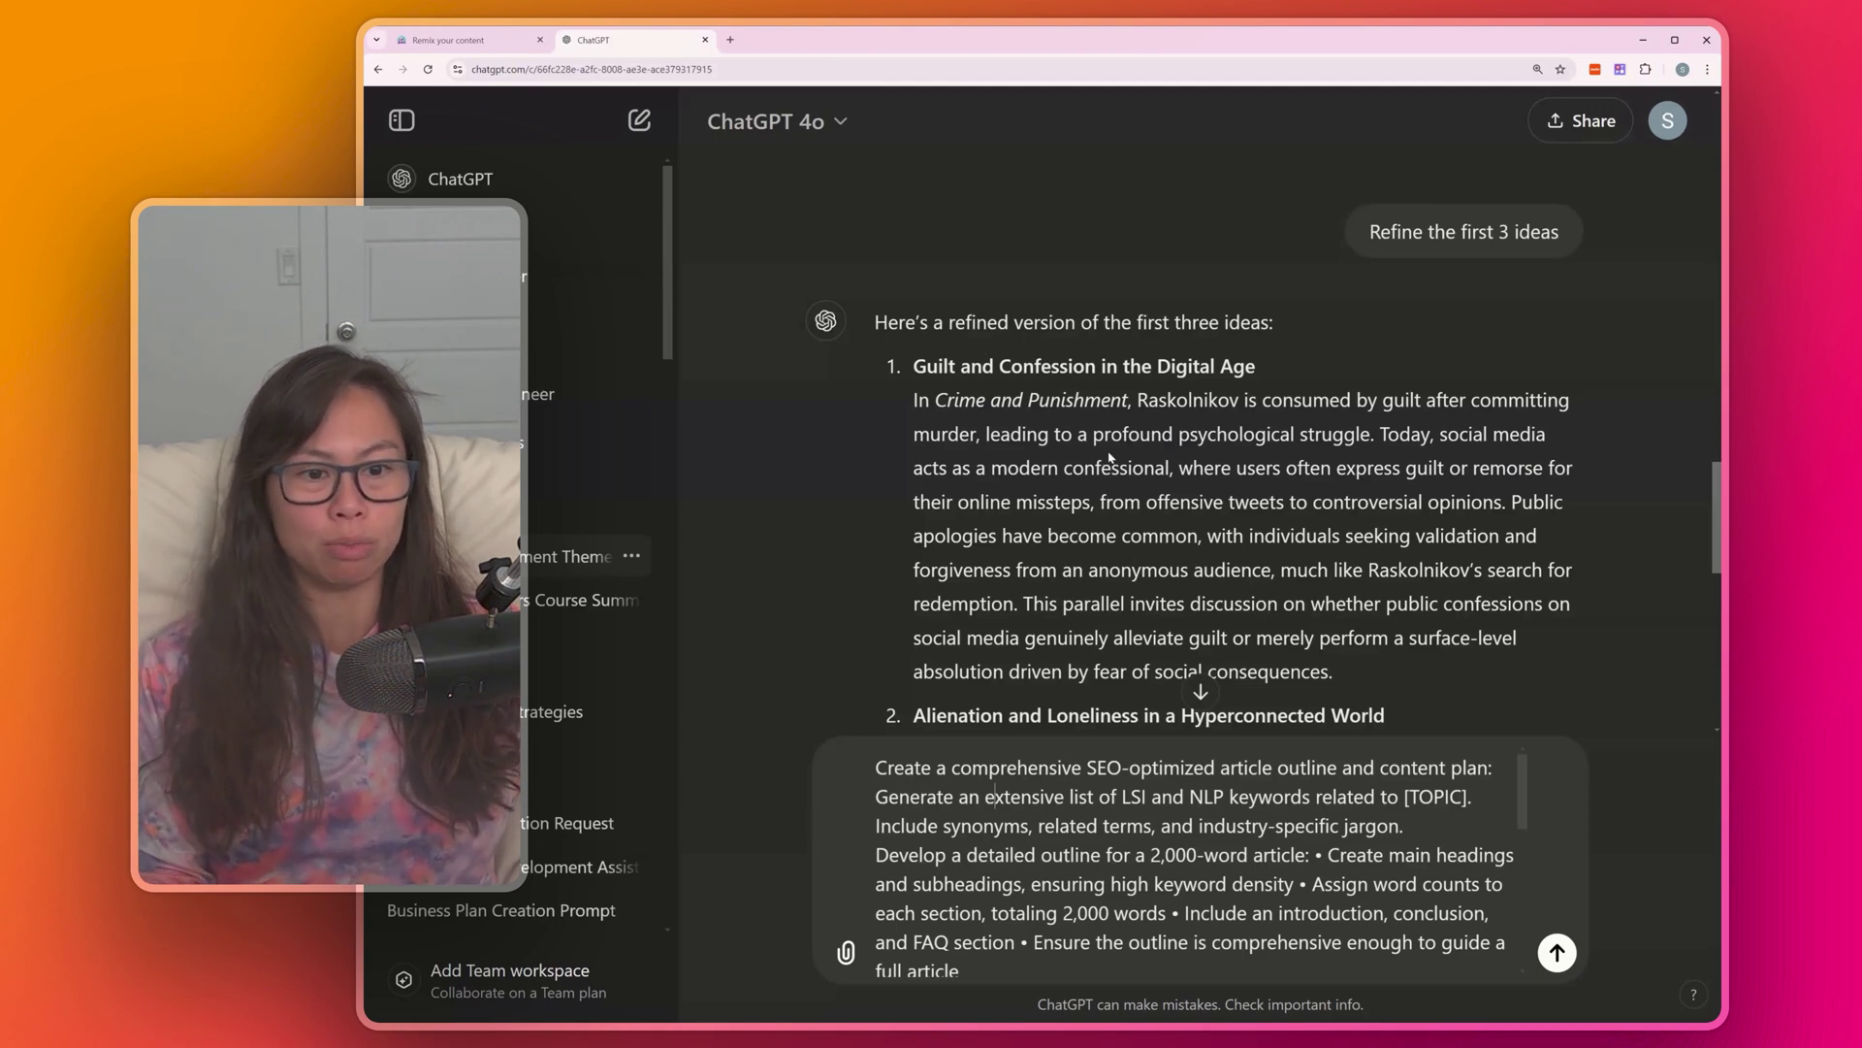
- Replace the [TOPIC] placeholder with 'idea #1' and send the SEO outline prompt
scroll(1112, 452, down, 1)
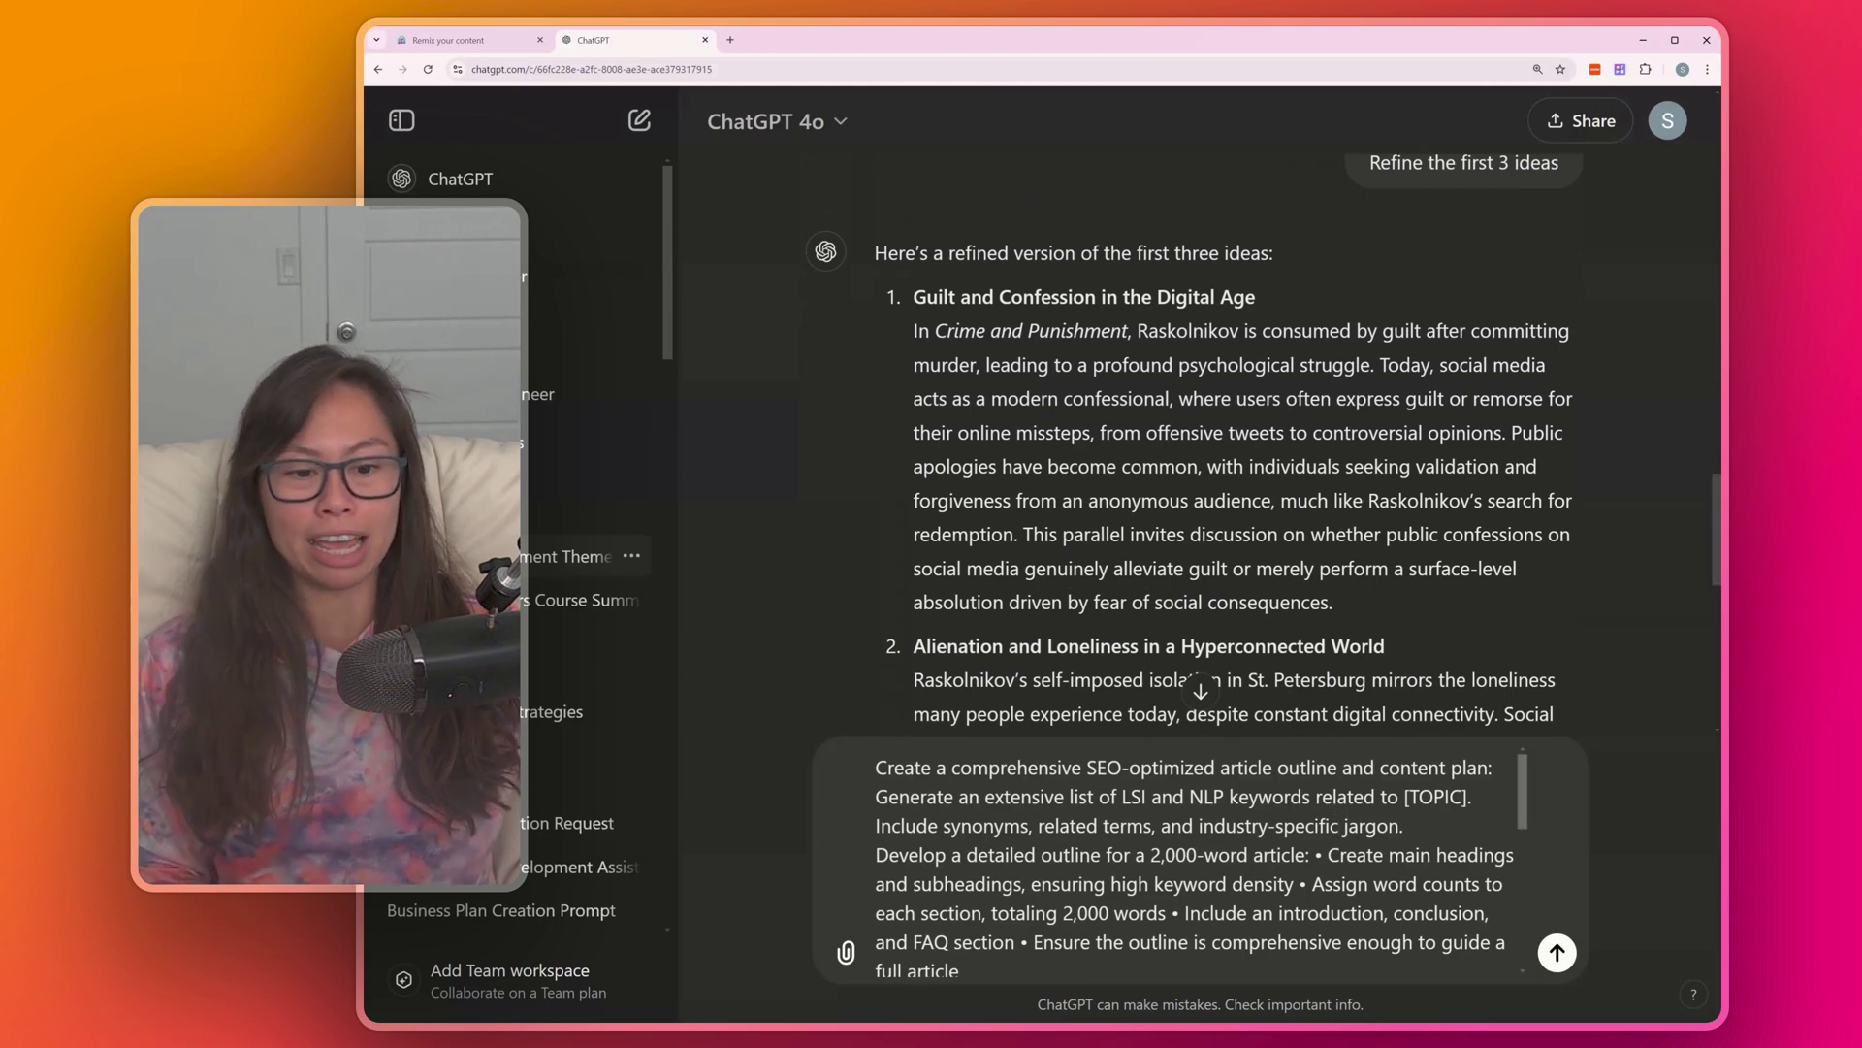
drag(1404, 796, 1468, 797)
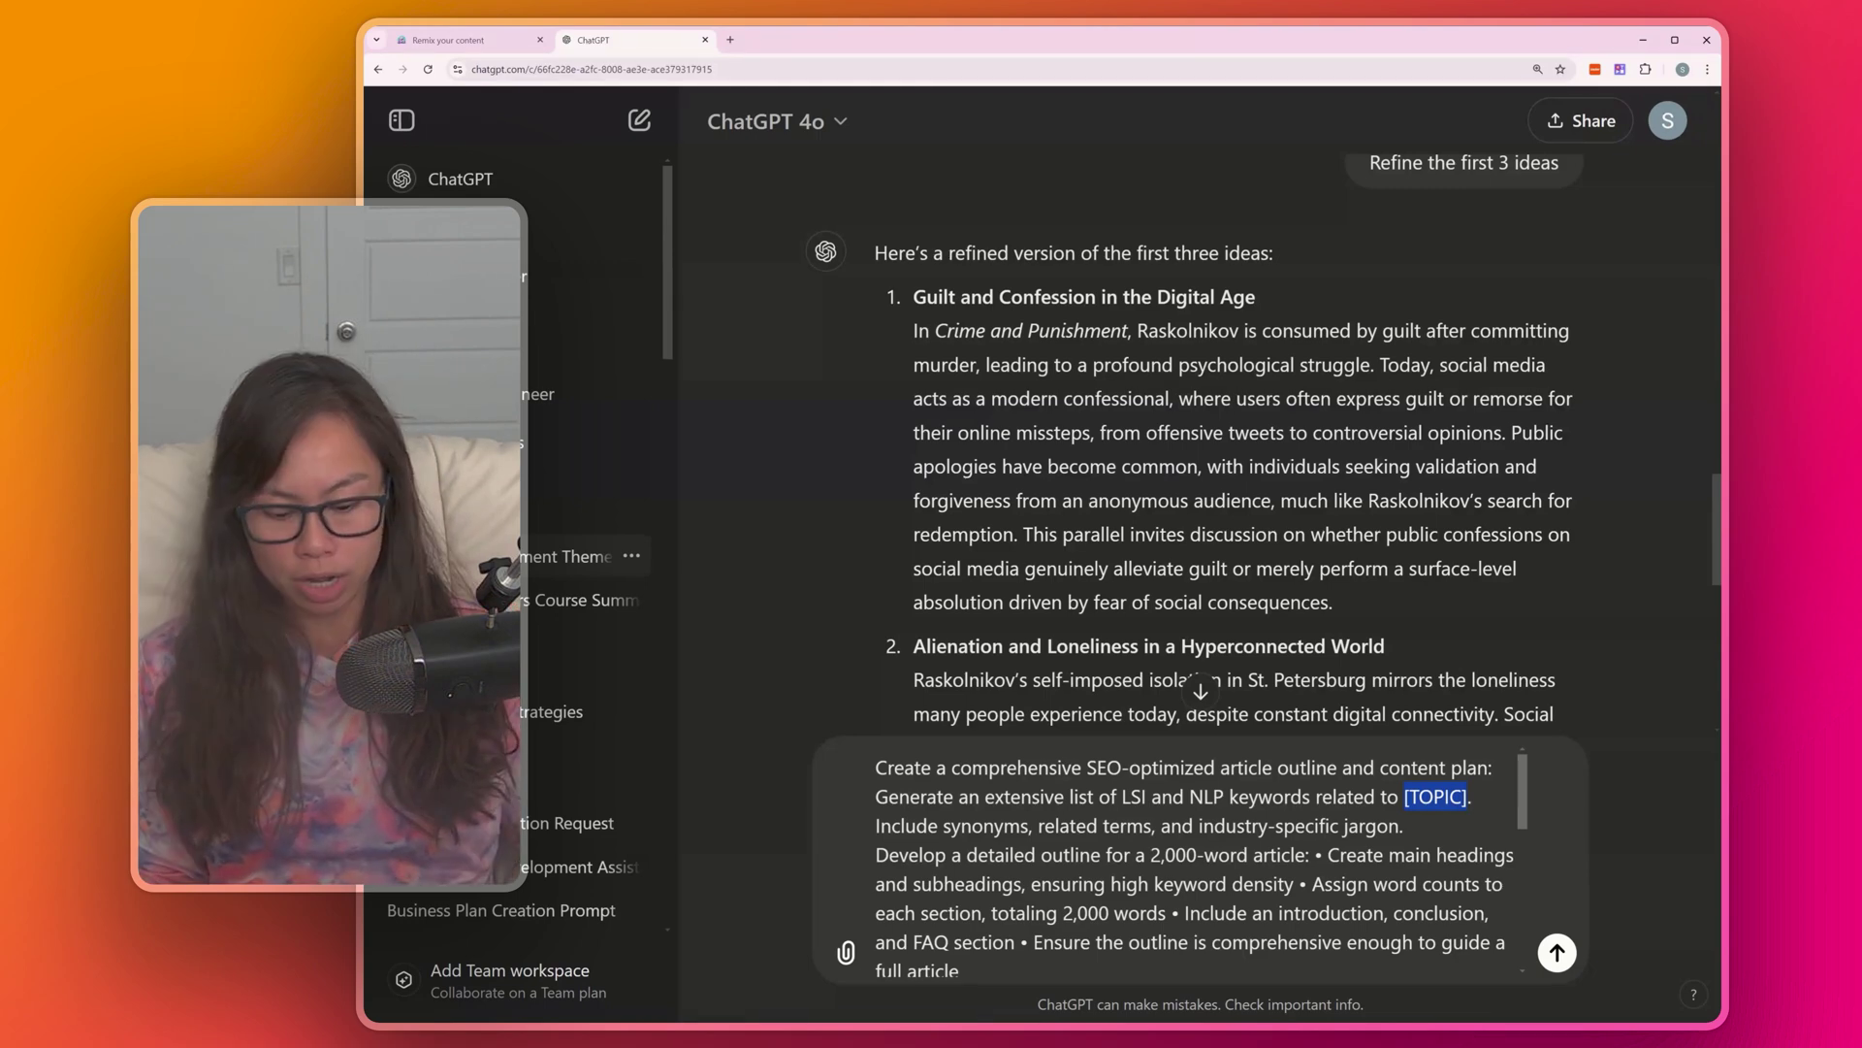
key(BackSpace)
text(idea #1)
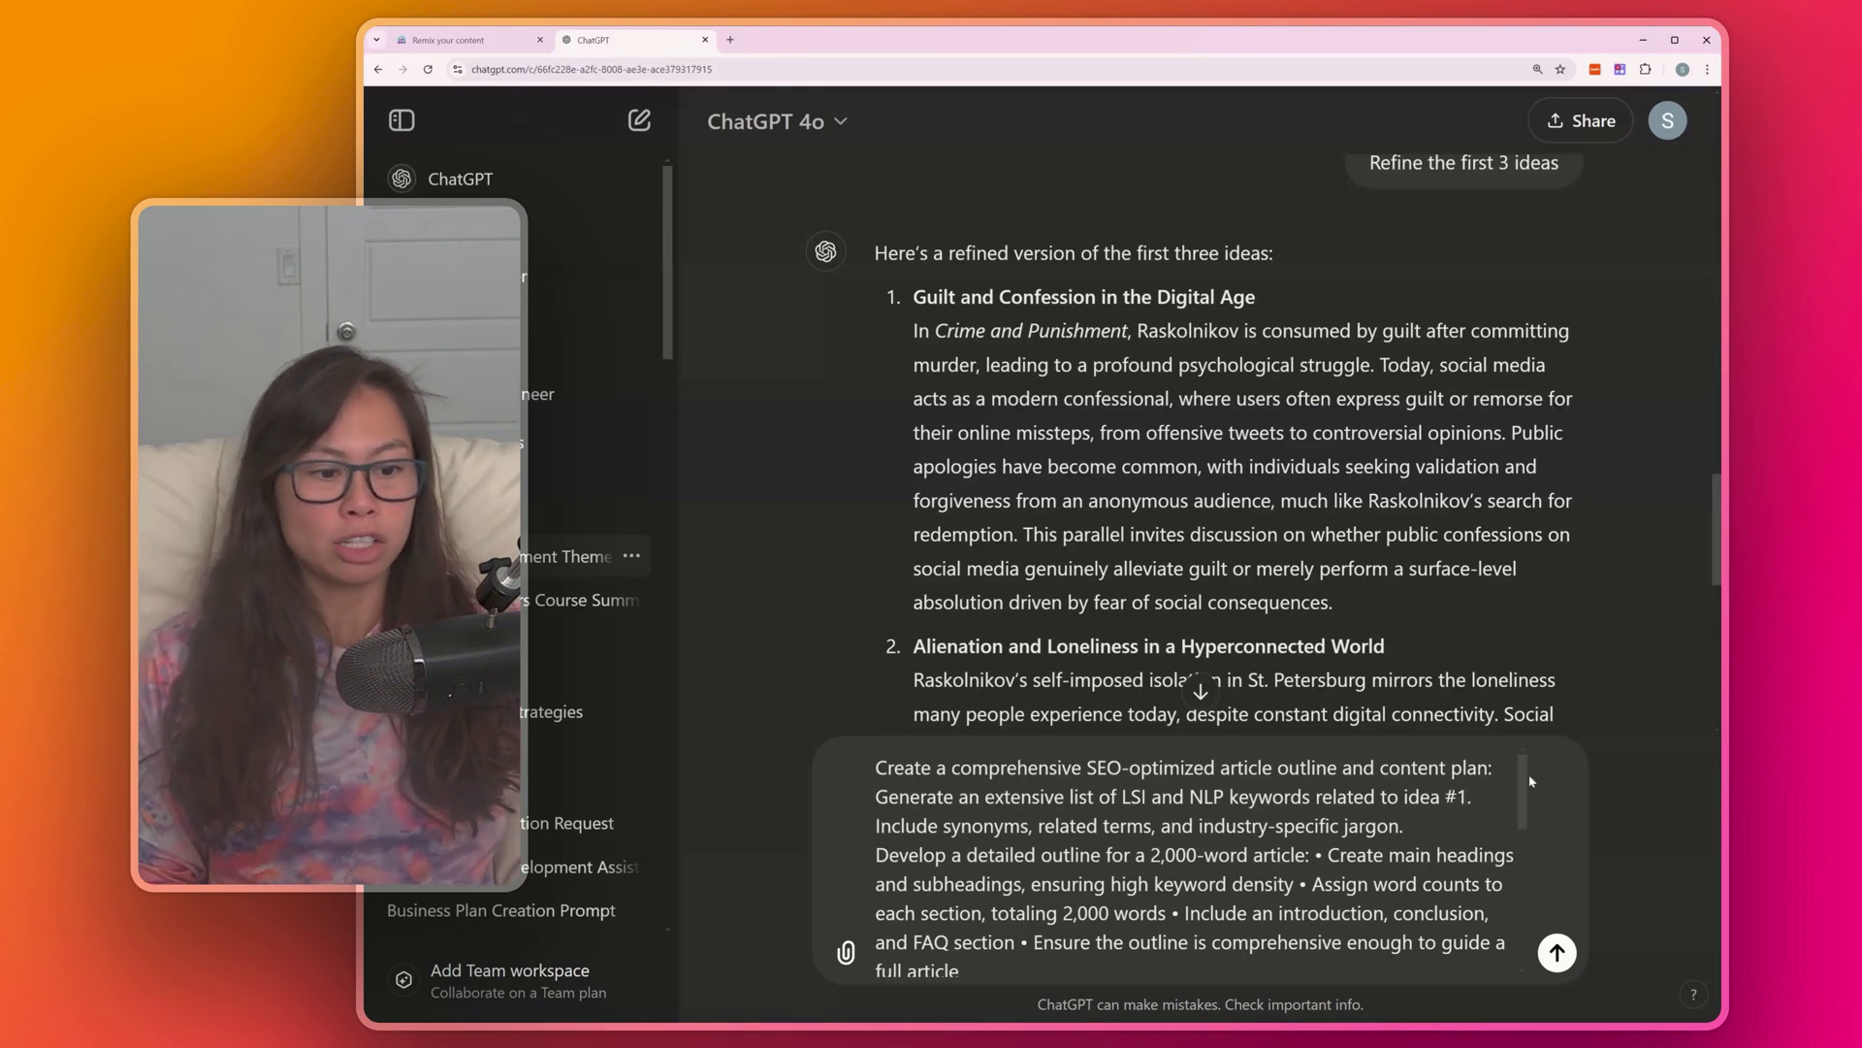
mouse_move(1522, 791)
mouse_down()
mouse_move(1523, 958)
mouse_move(1522, 786)
mouse_up()
key(Return)
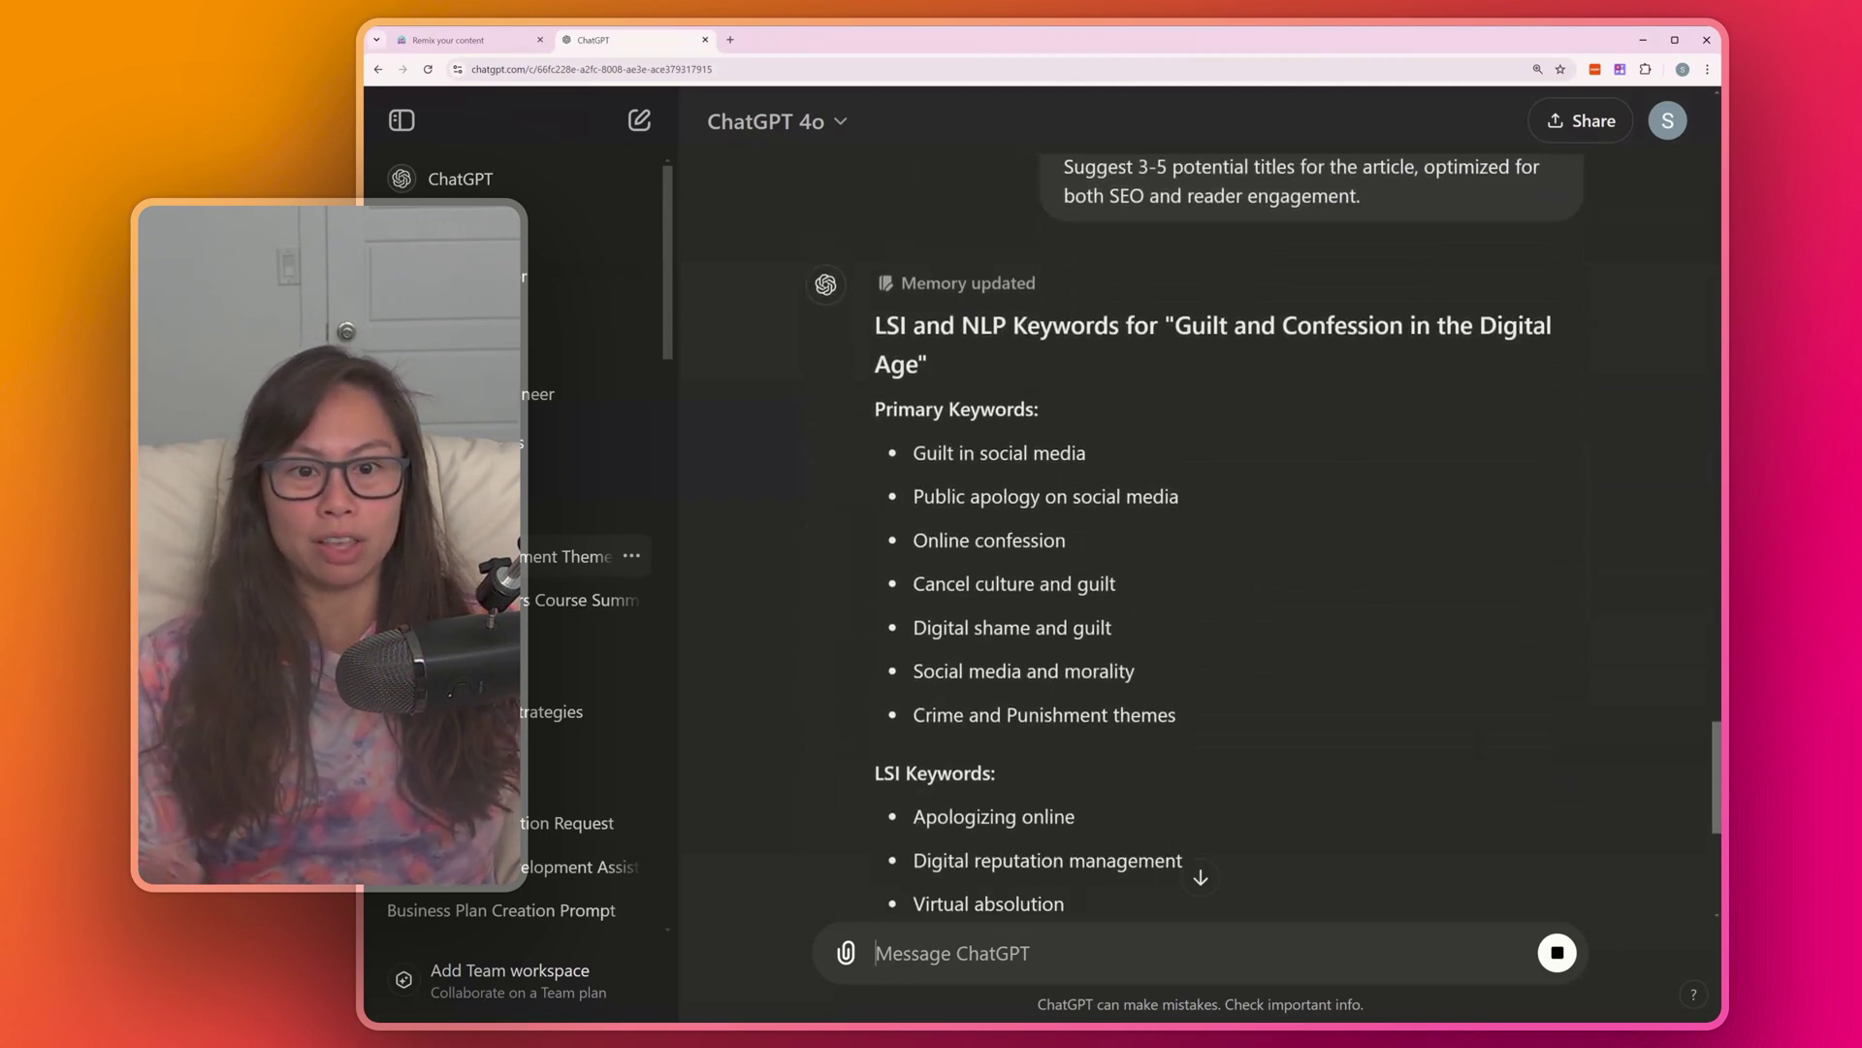
- Review the outline's sections and highlight the Relevant Stats heading and its statistic
scroll(1165, 462, down, 8)
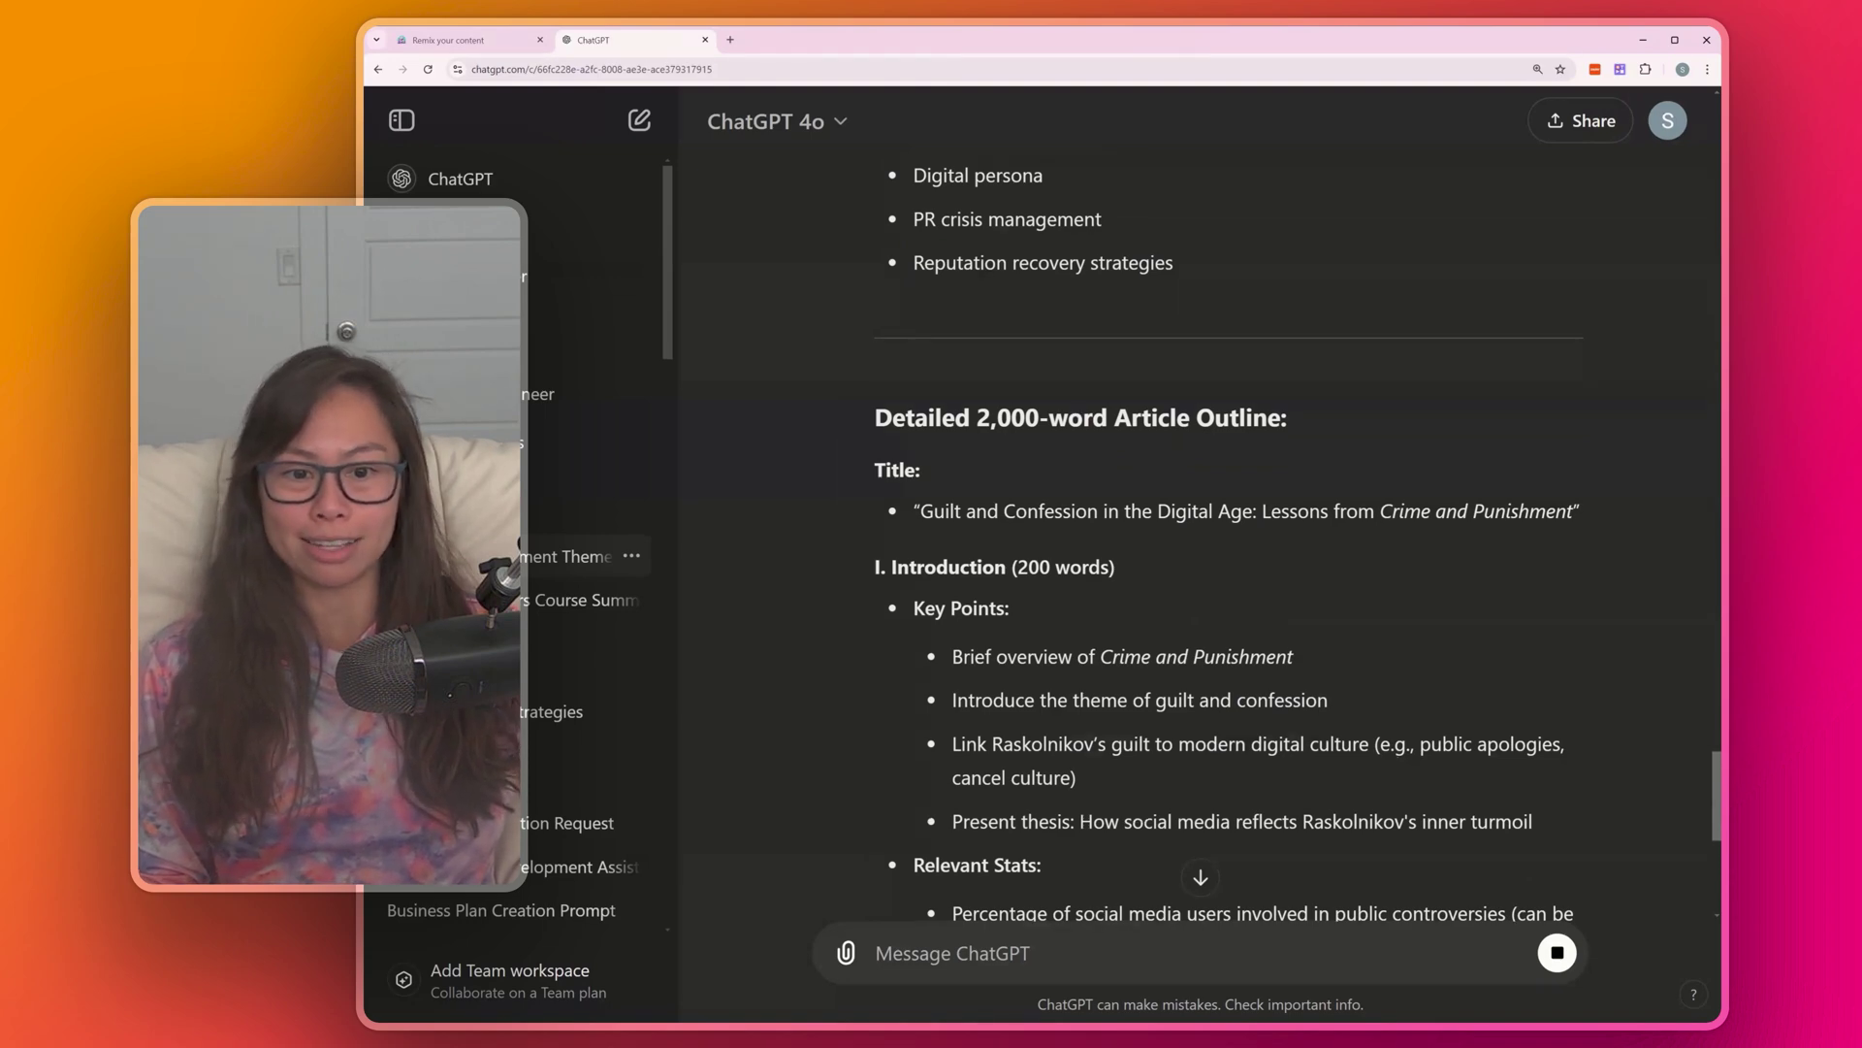
scroll(870, 410, down, 2)
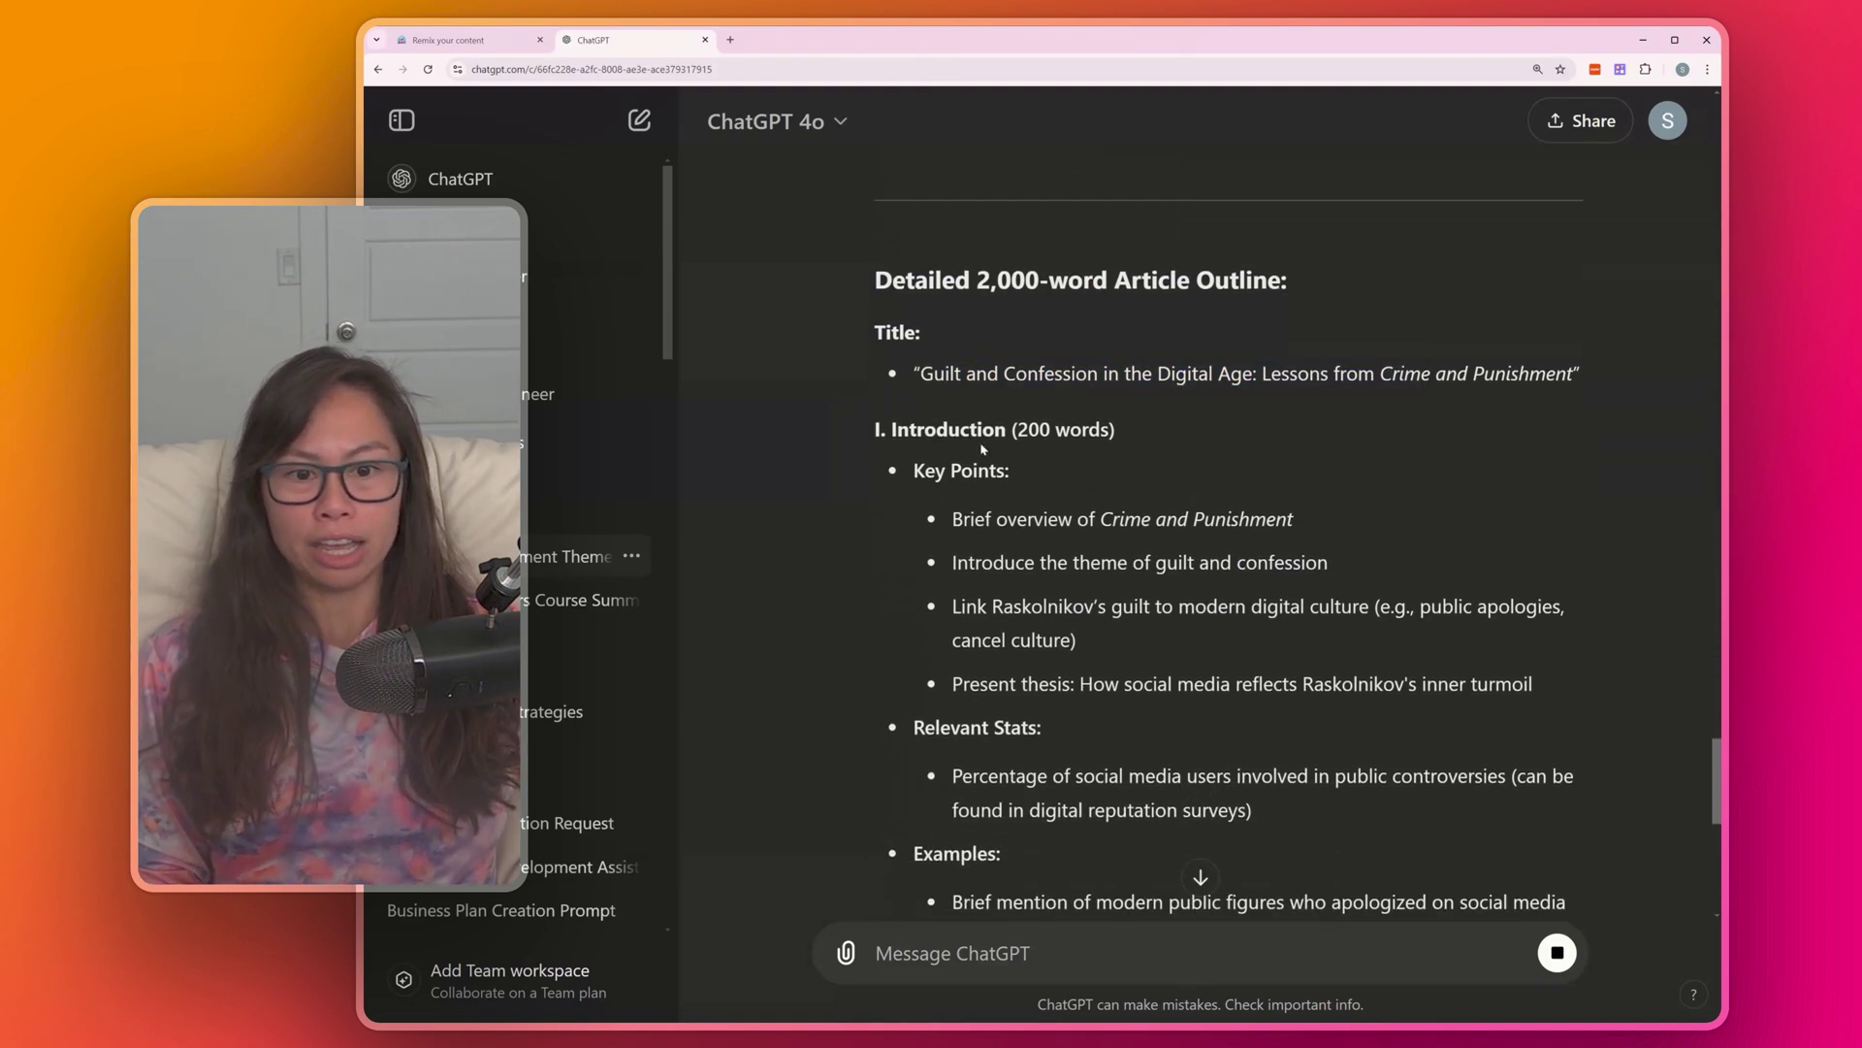
scroll(1282, 586, down, 3)
drag(1282, 586, 922, 520)
scroll(970, 480, down, 3)
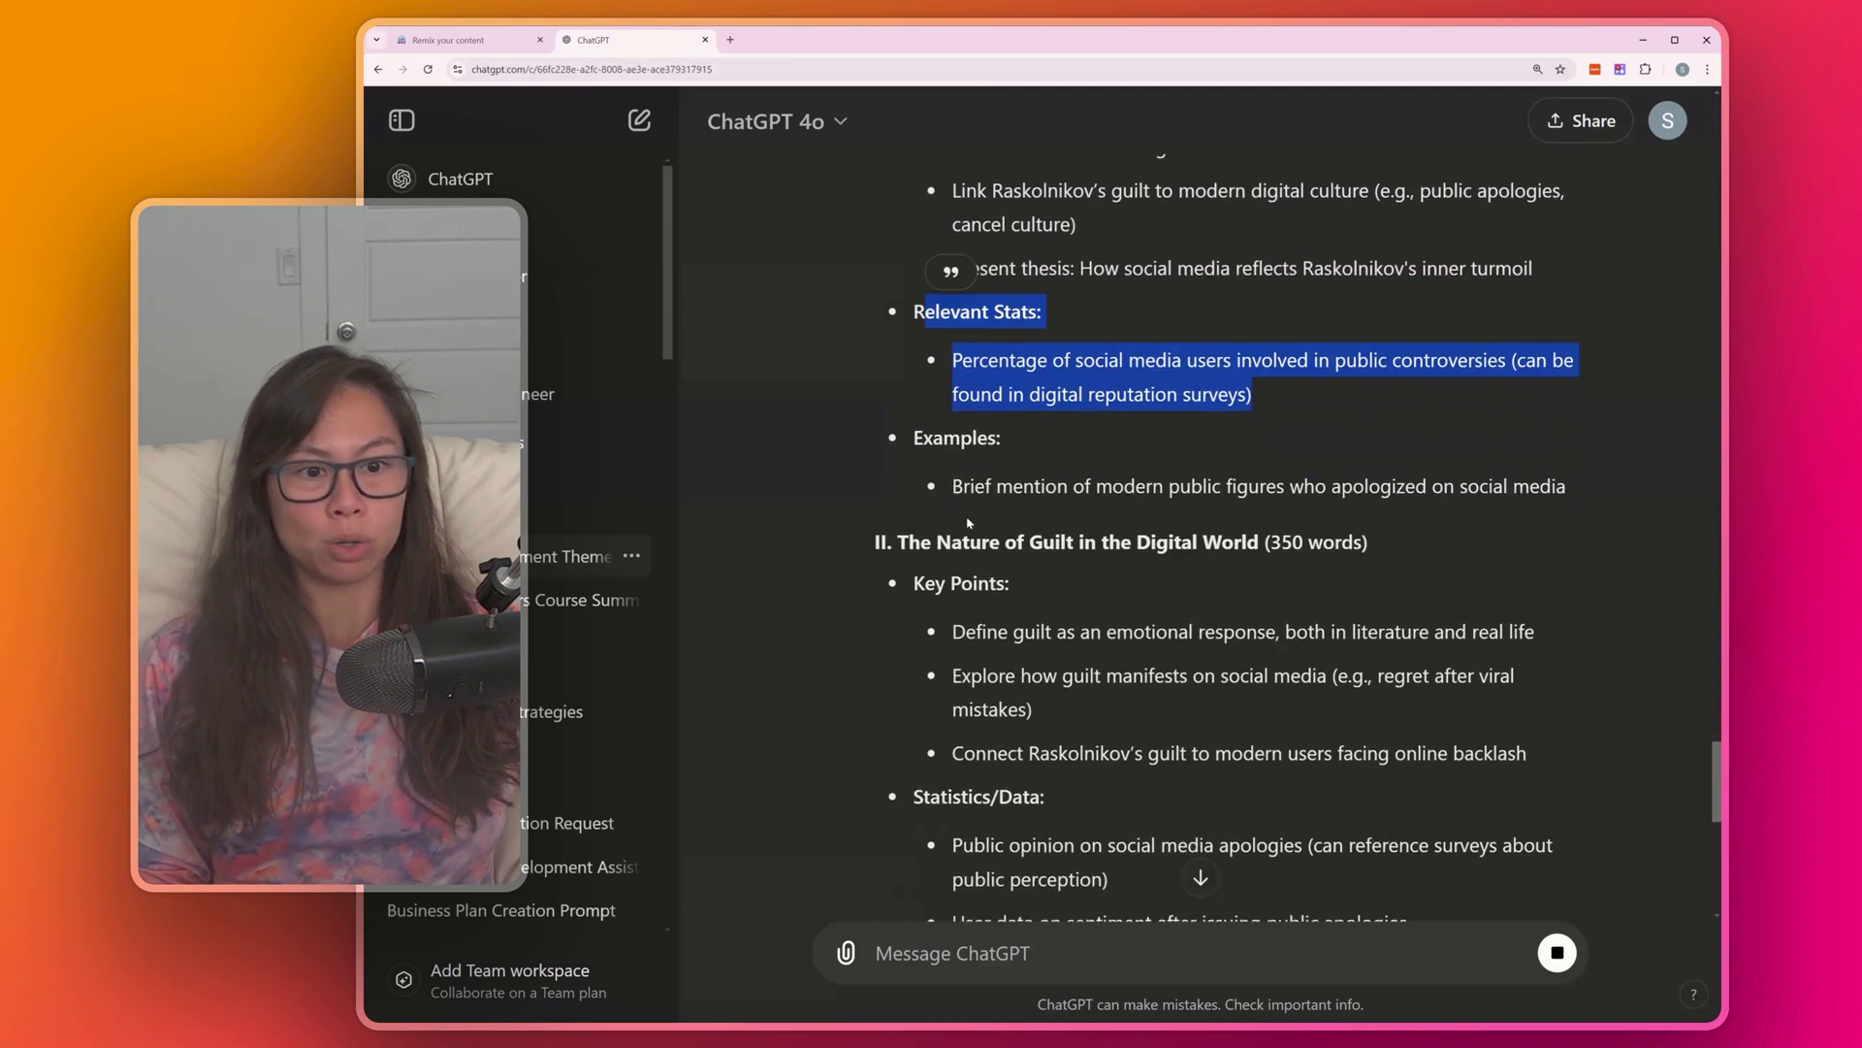
click(1227, 453)
drag(1227, 453, 1161, 343)
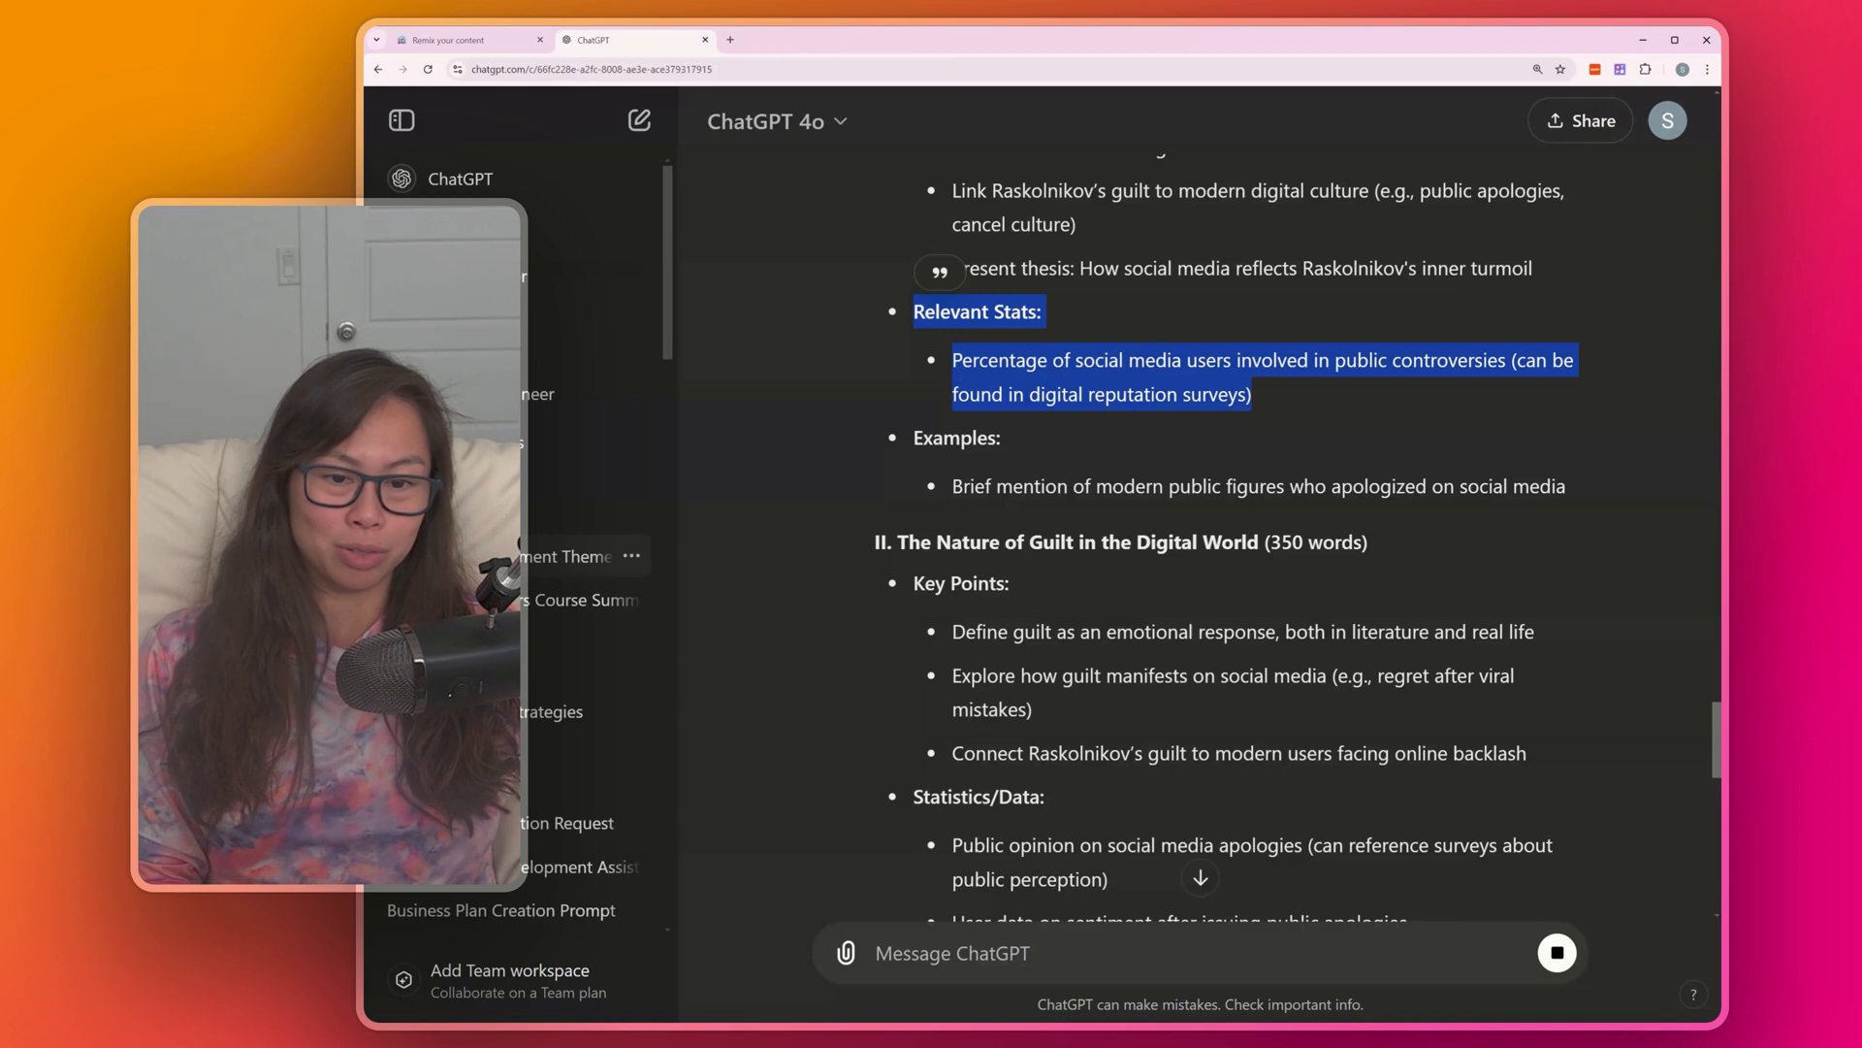
scroll(1177, 385, down, 3)
drag(1368, 335, 888, 332)
- Read on through the FAQ, external links, internal linking and five potential titles
scroll(905, 260, down, 2)
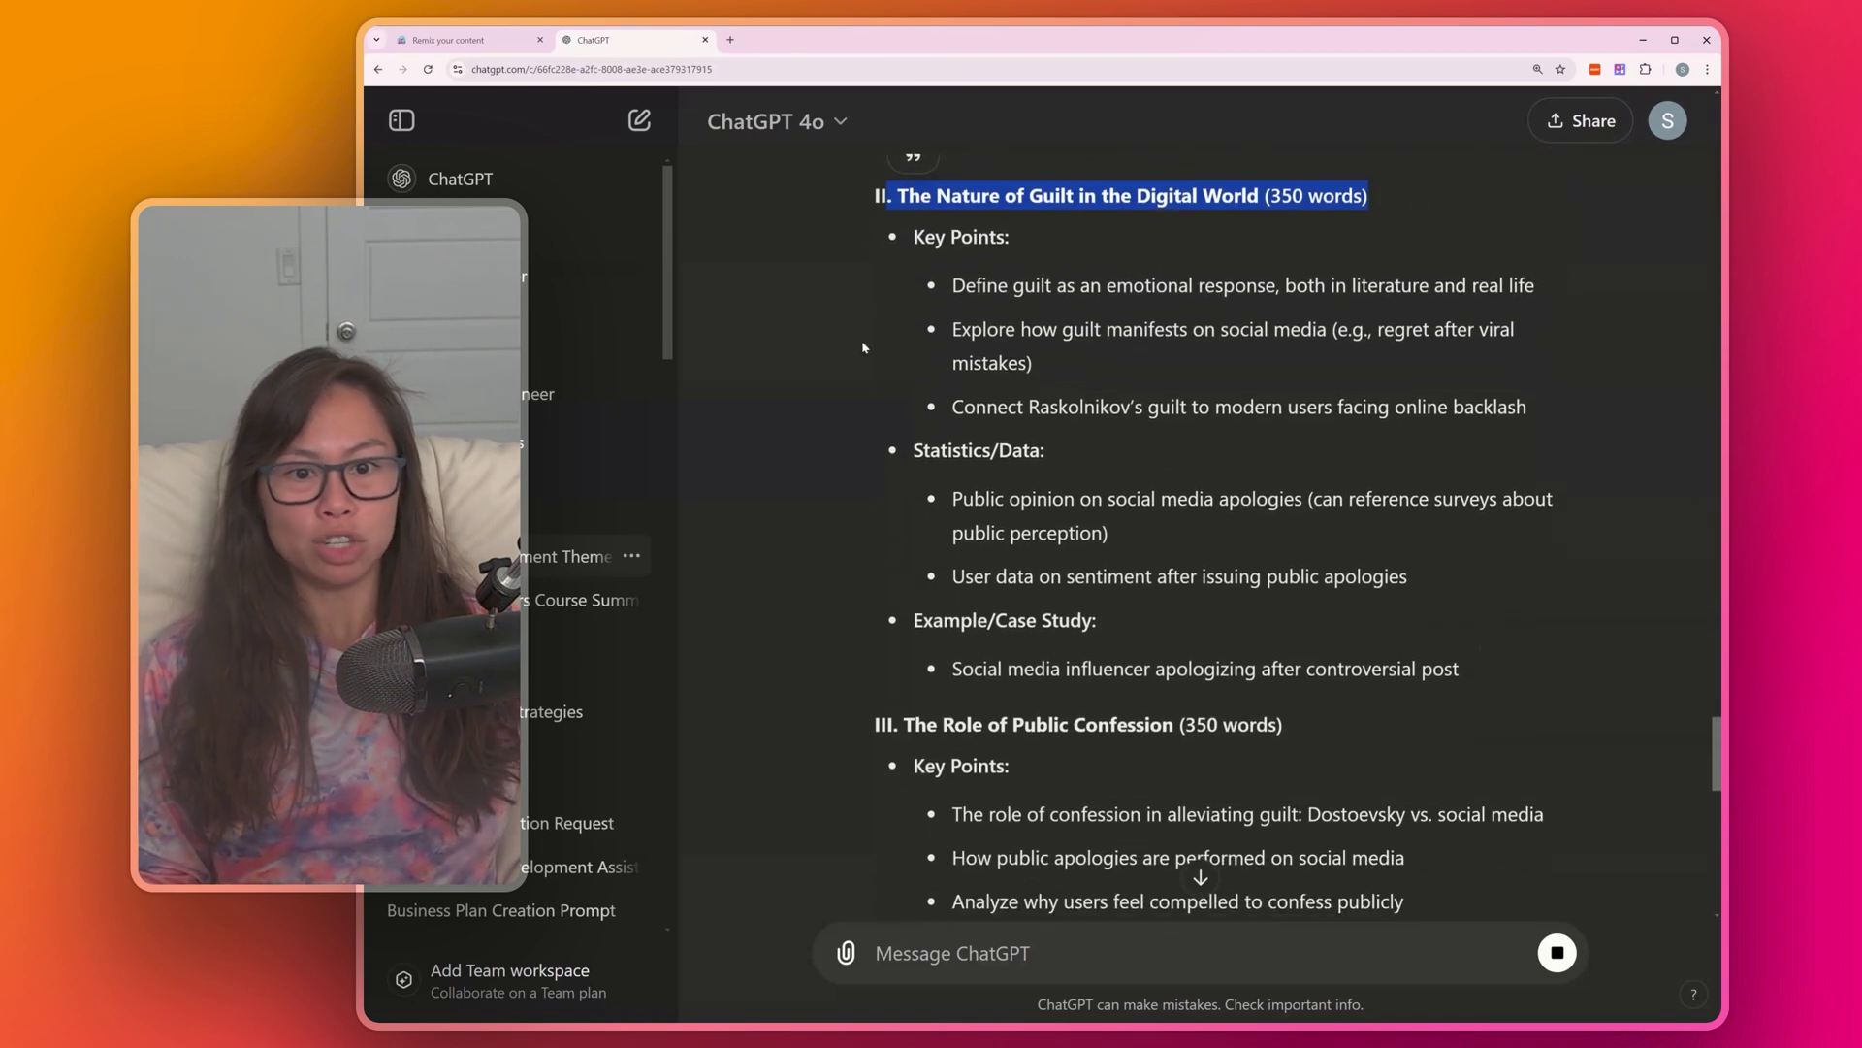
scroll(1047, 426, down, 5)
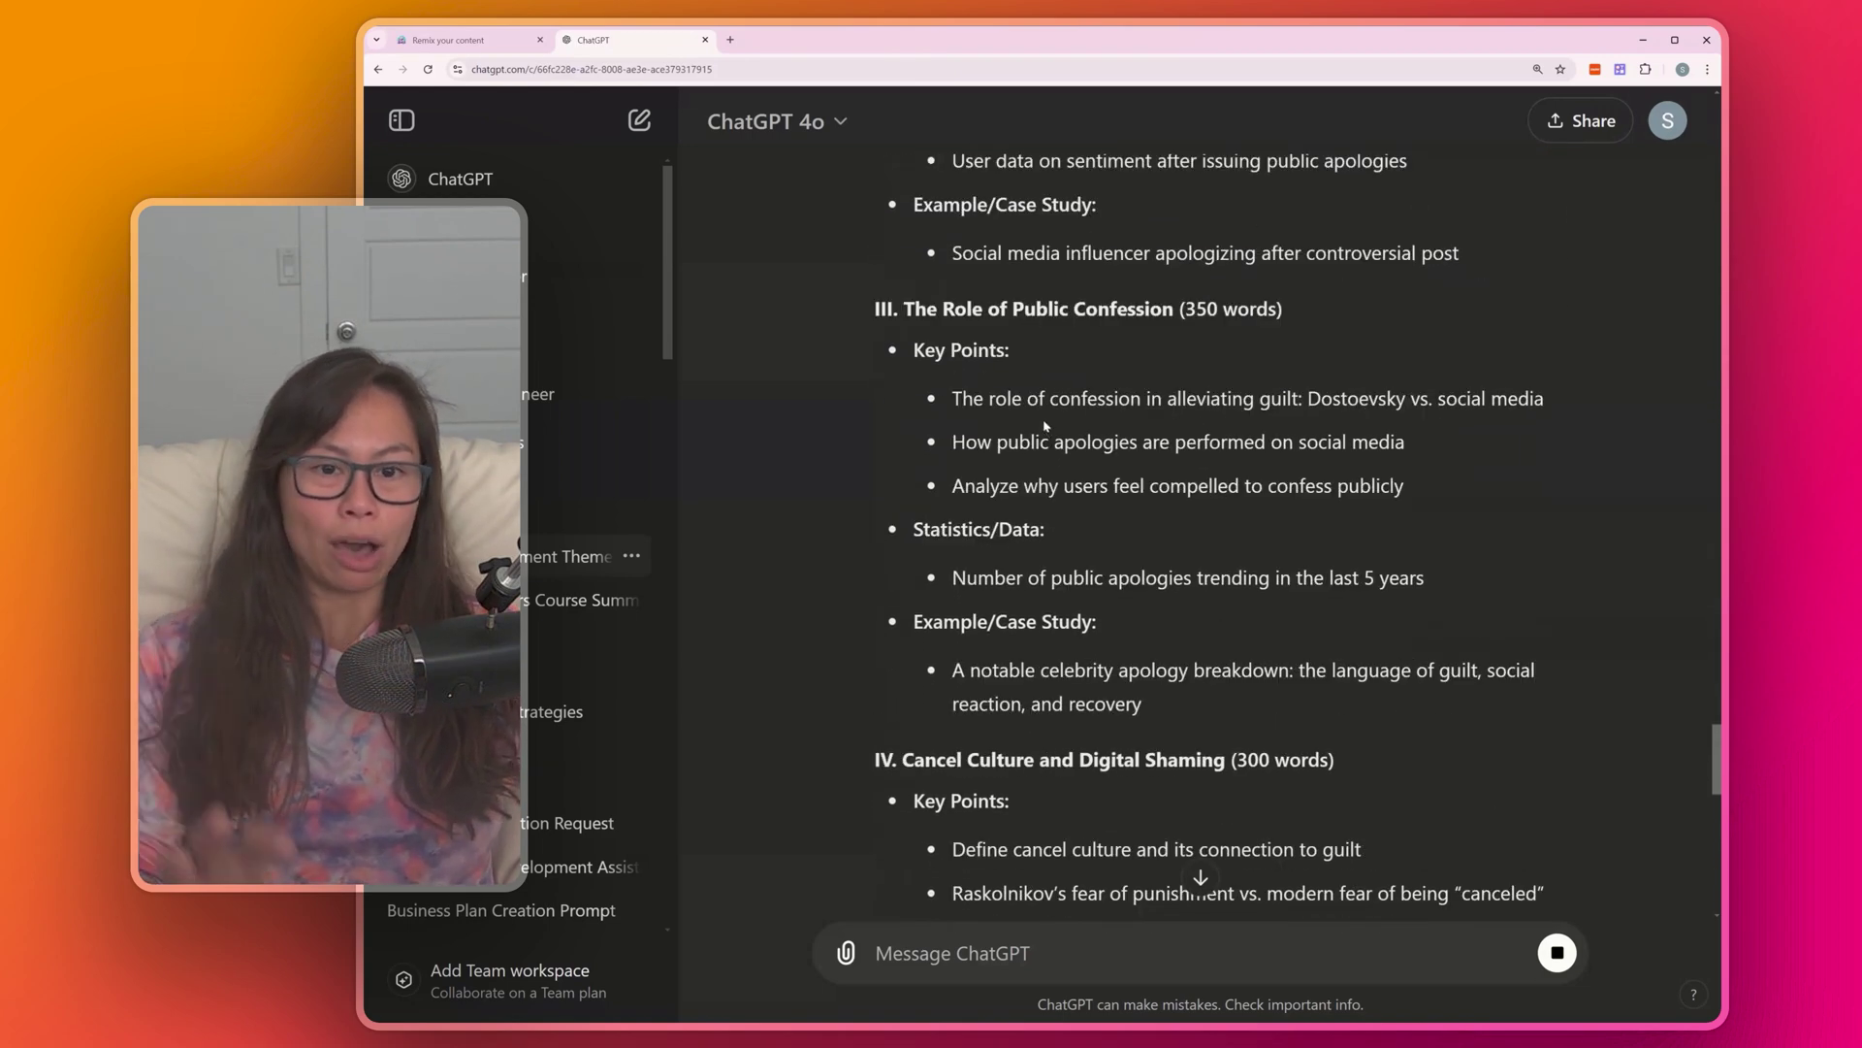
scroll(1014, 427, down, 1)
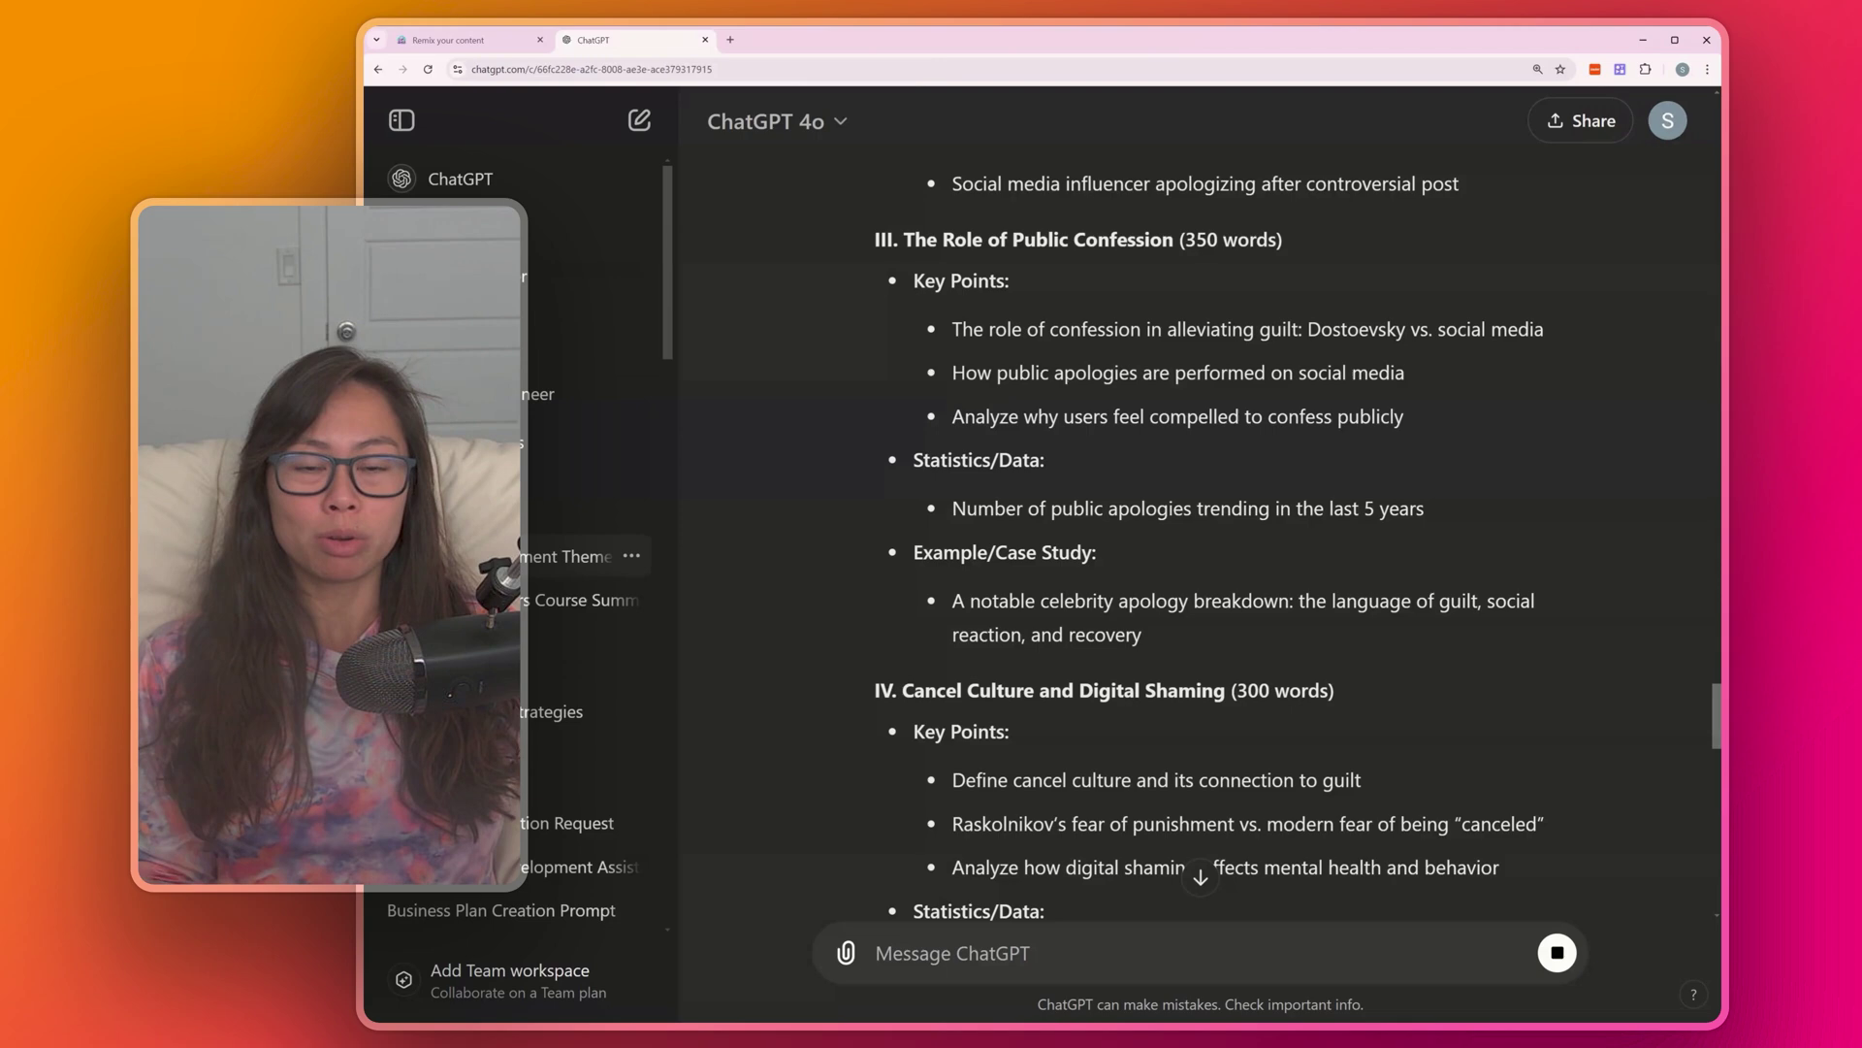
scroll(1209, 535, down, 1)
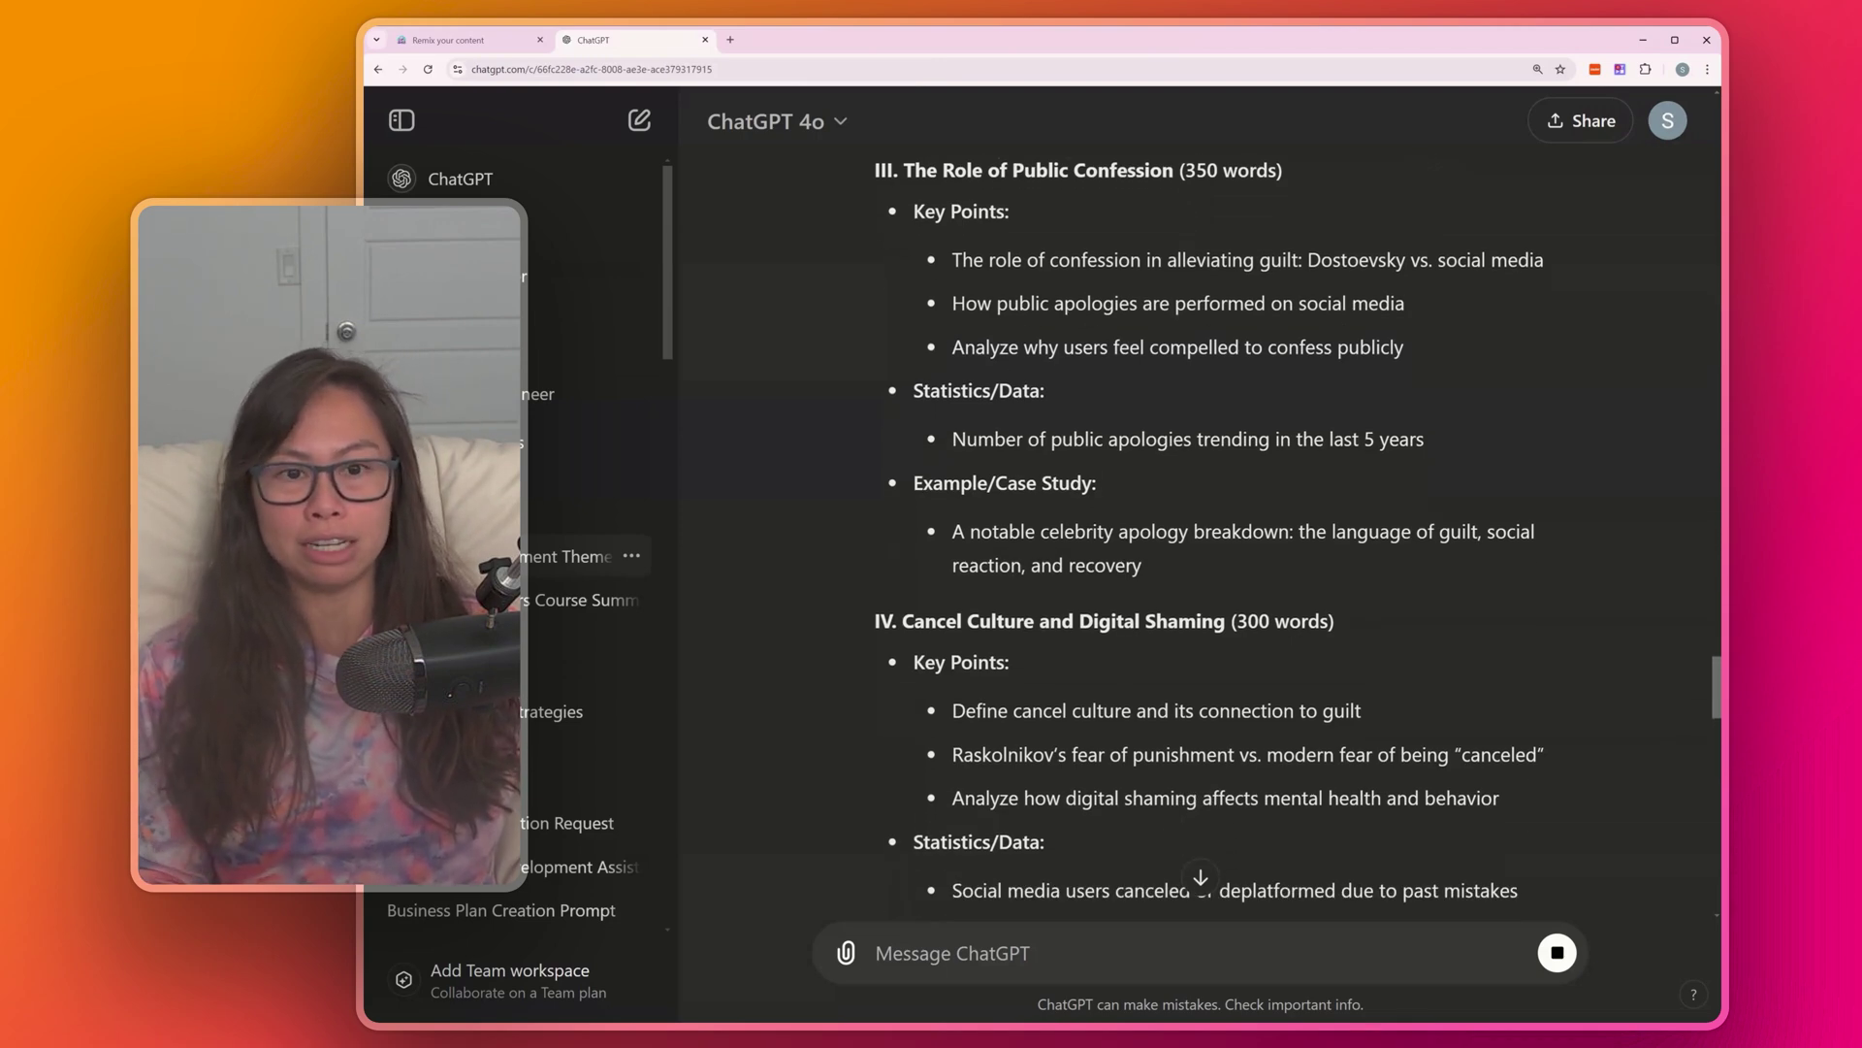
scroll(1199, 873, down, 3)
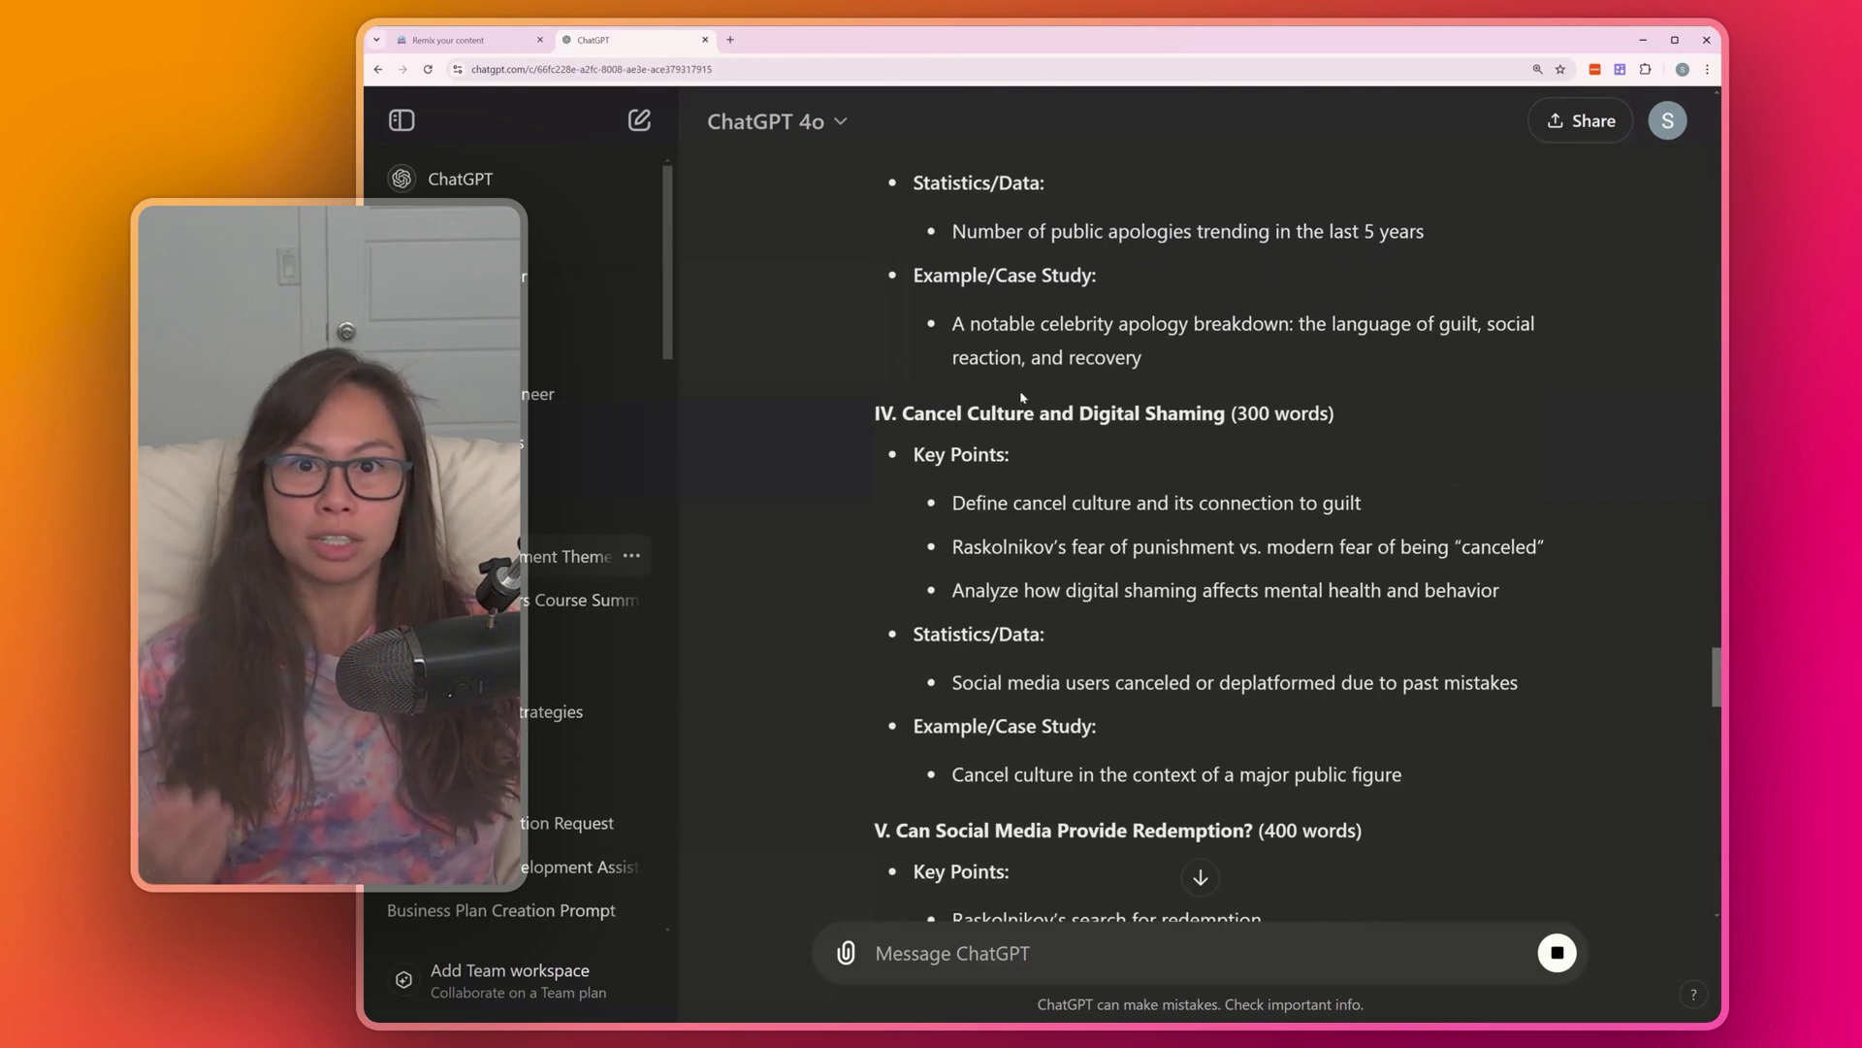
scroll(1022, 396, down, 10)
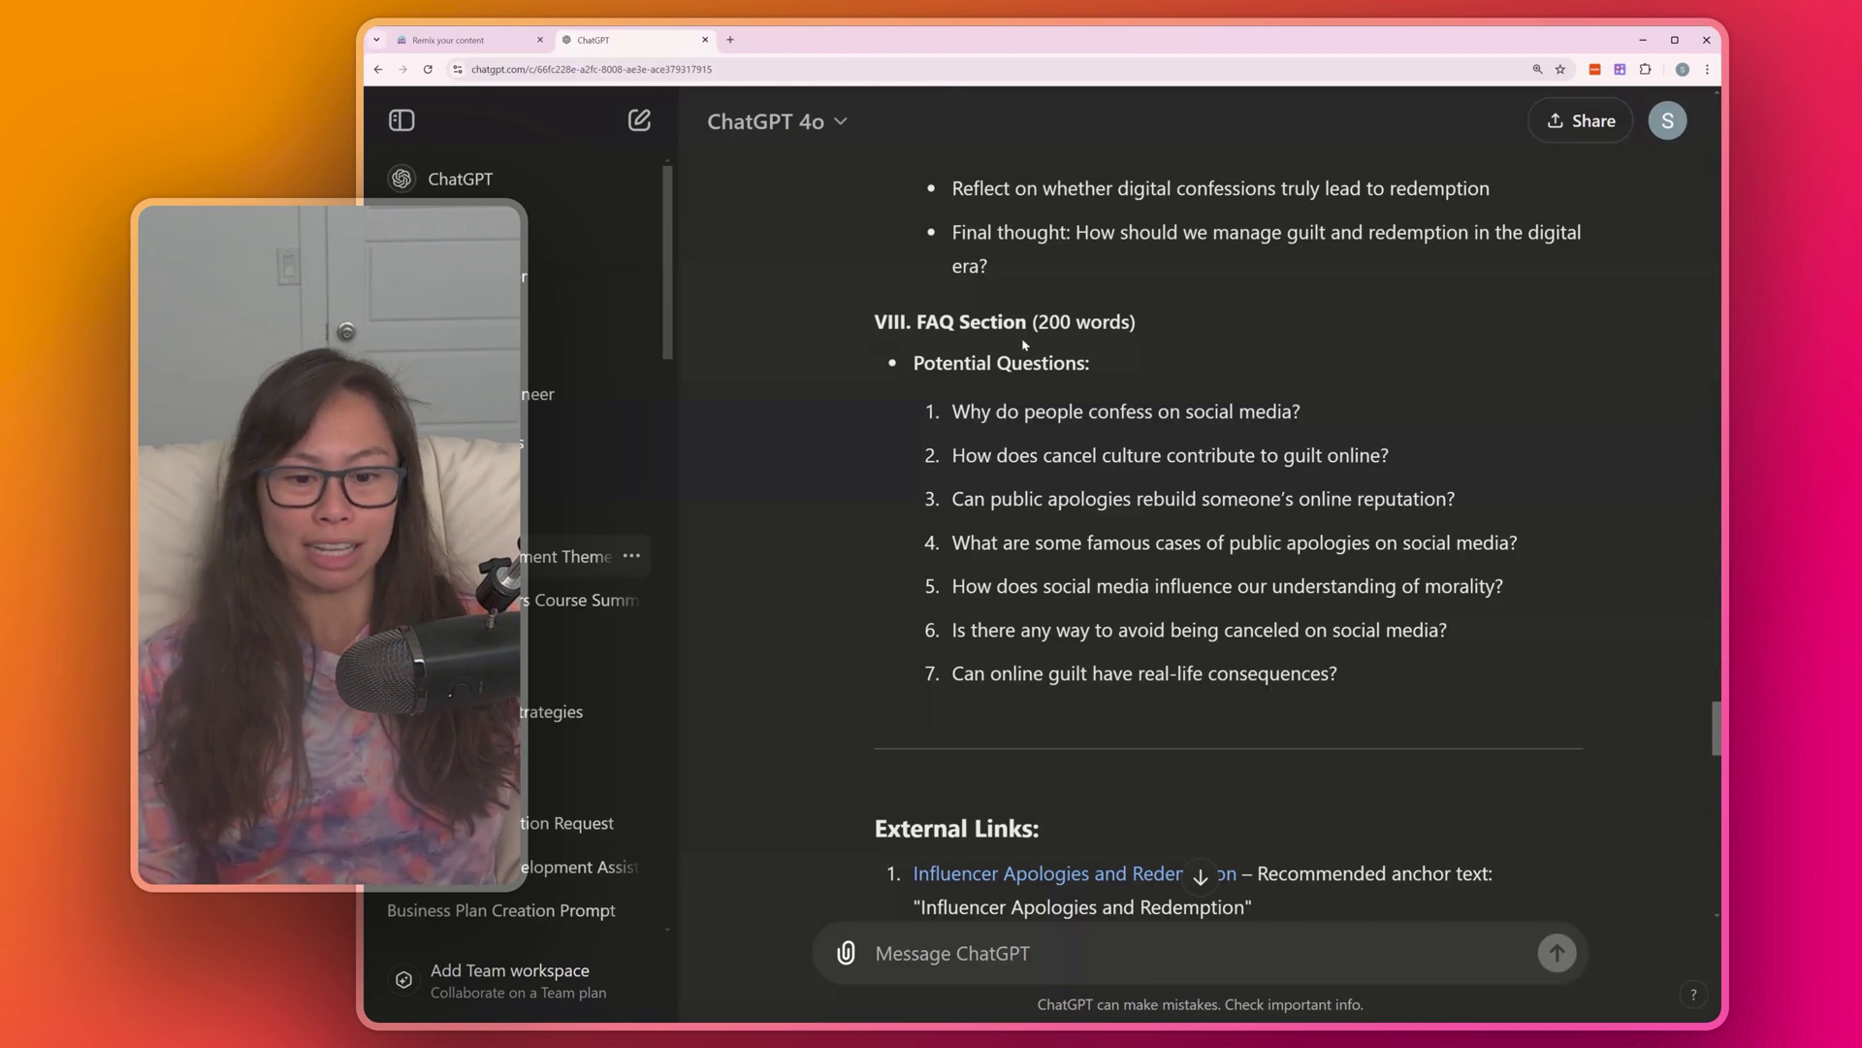
scroll(1023, 343, down, 4)
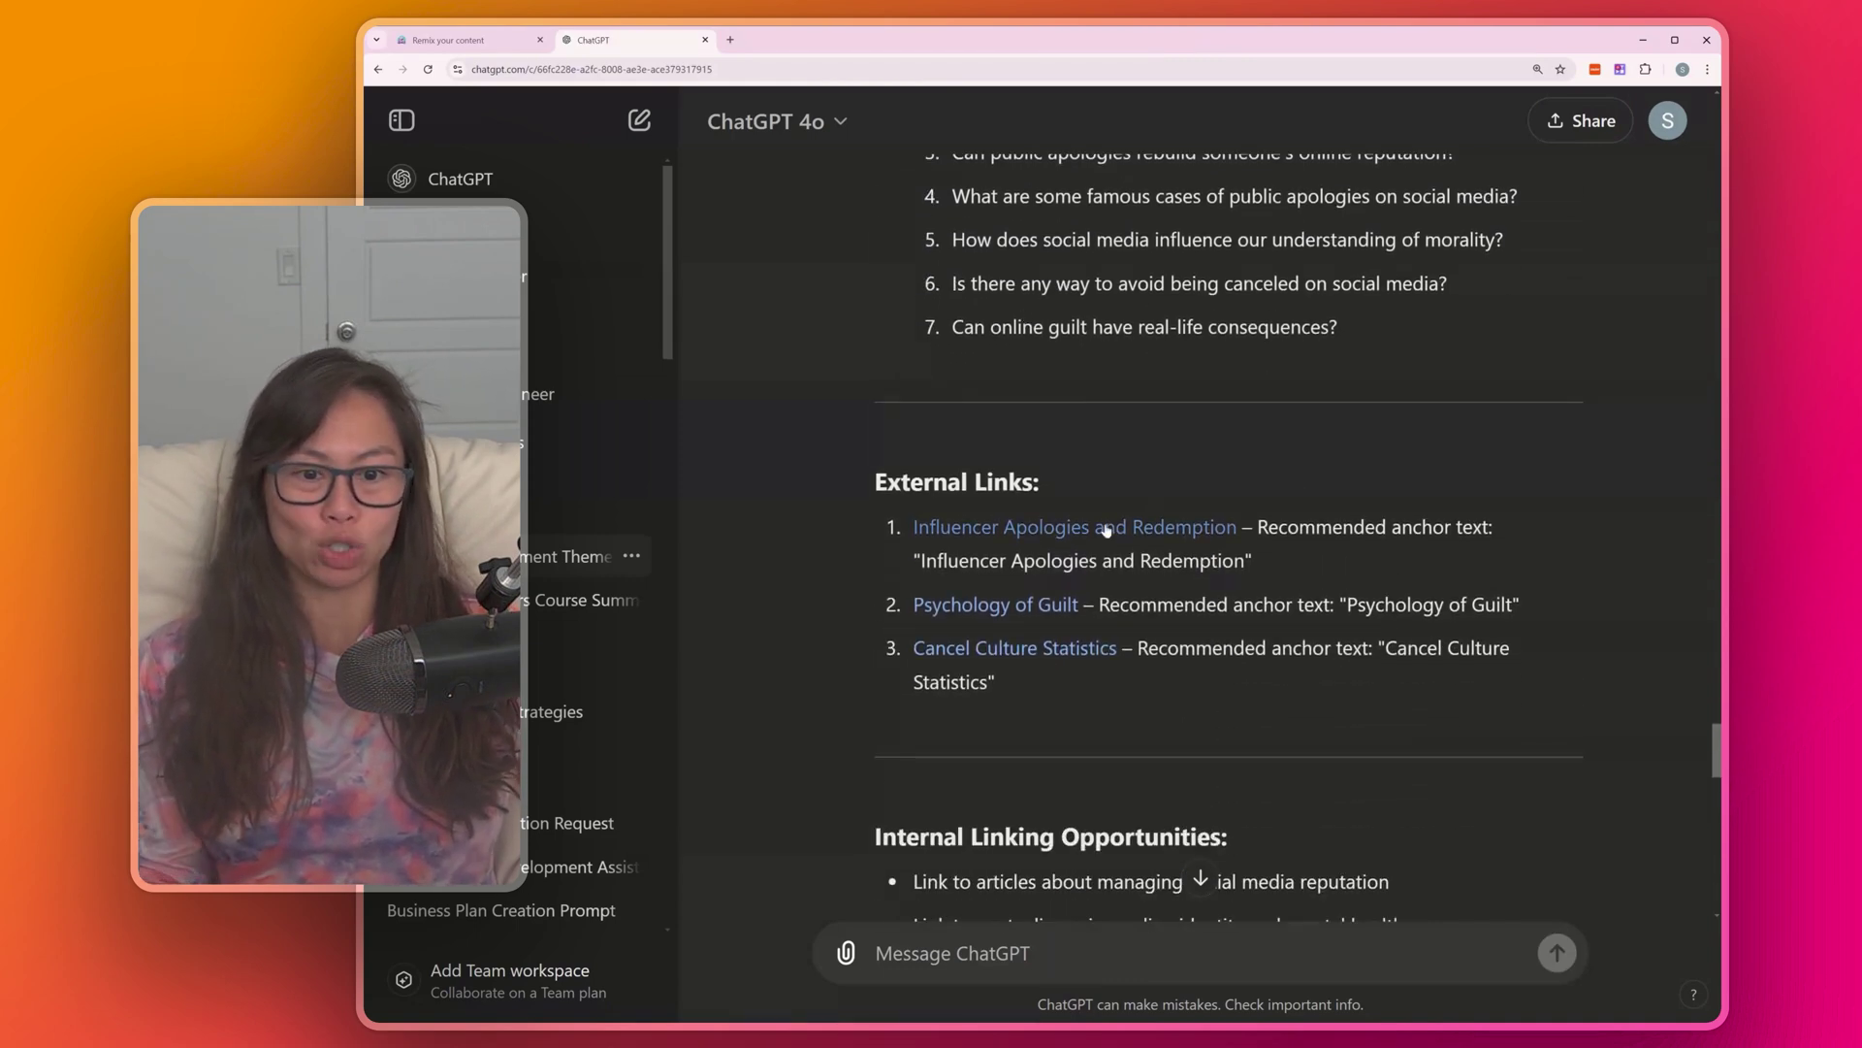
scroll(1107, 530, down, 8)
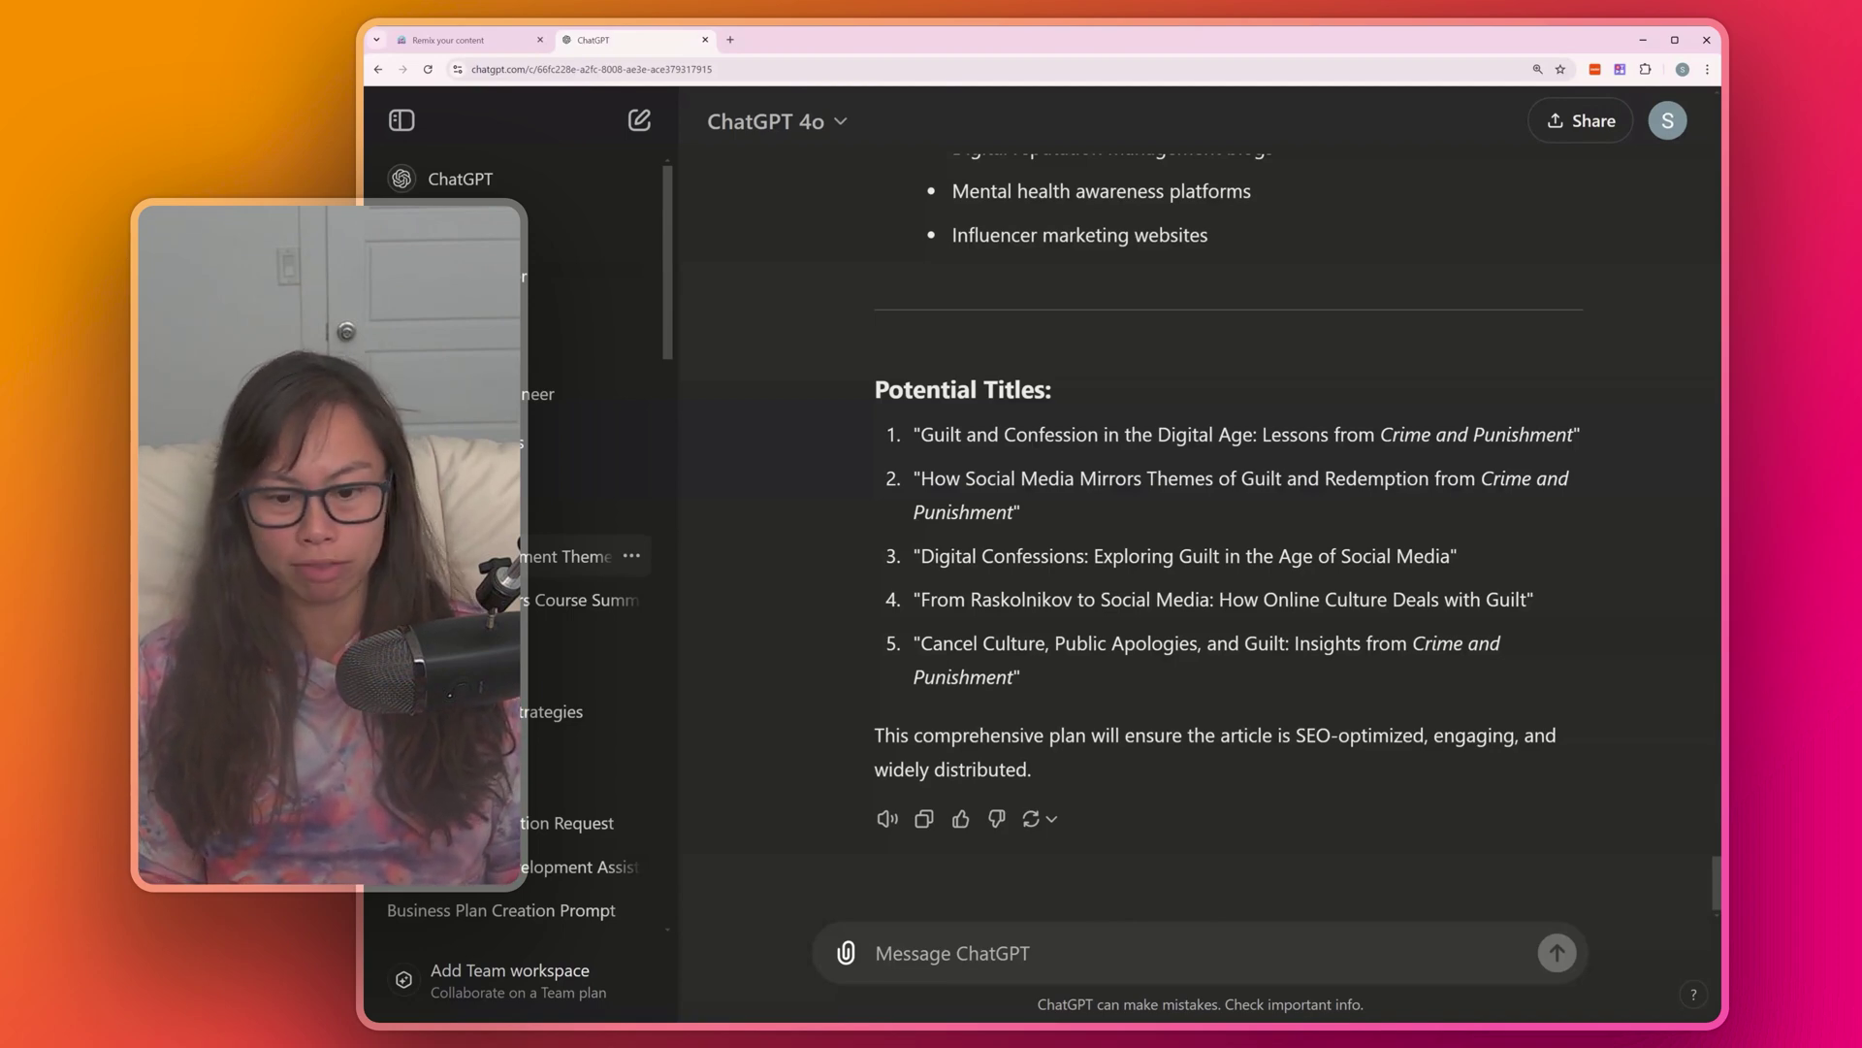
- Send 'I like the outline. Write the first draft of the essay following the outline.' and review the draft
text(I like the outline. )
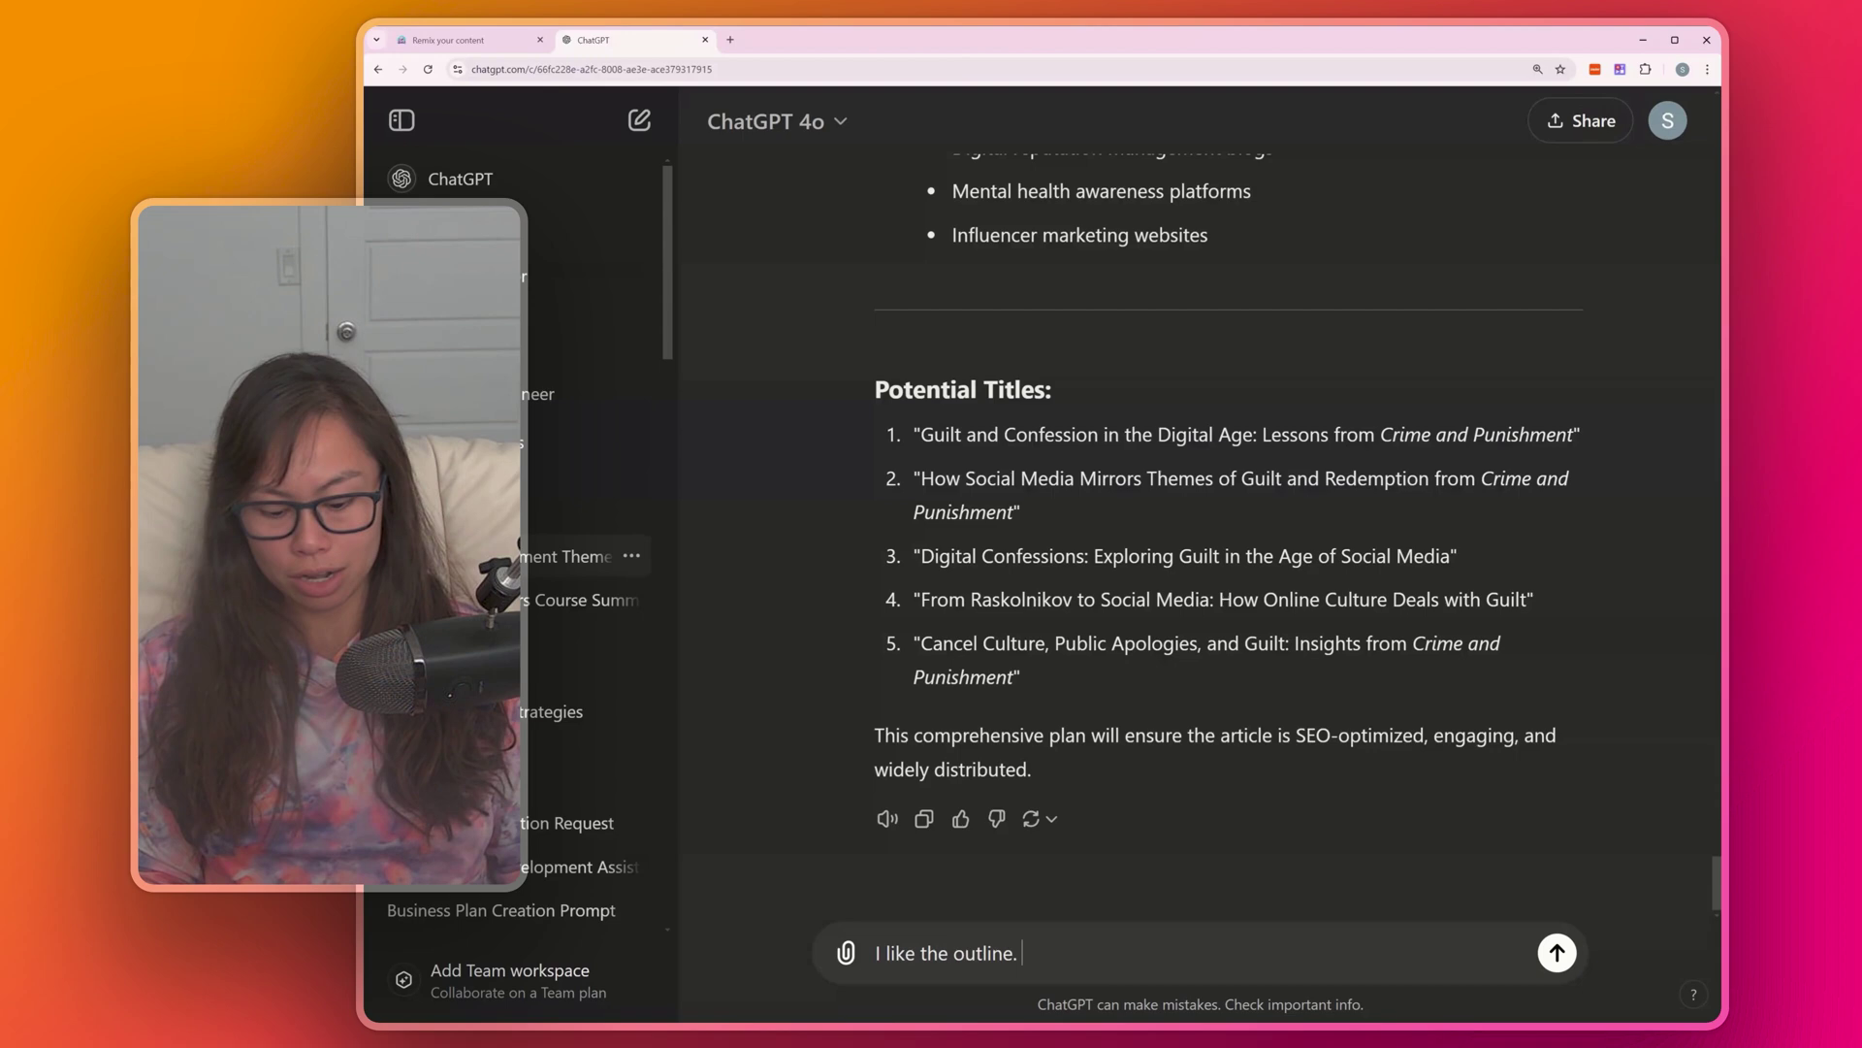
text(Write the first draft of)
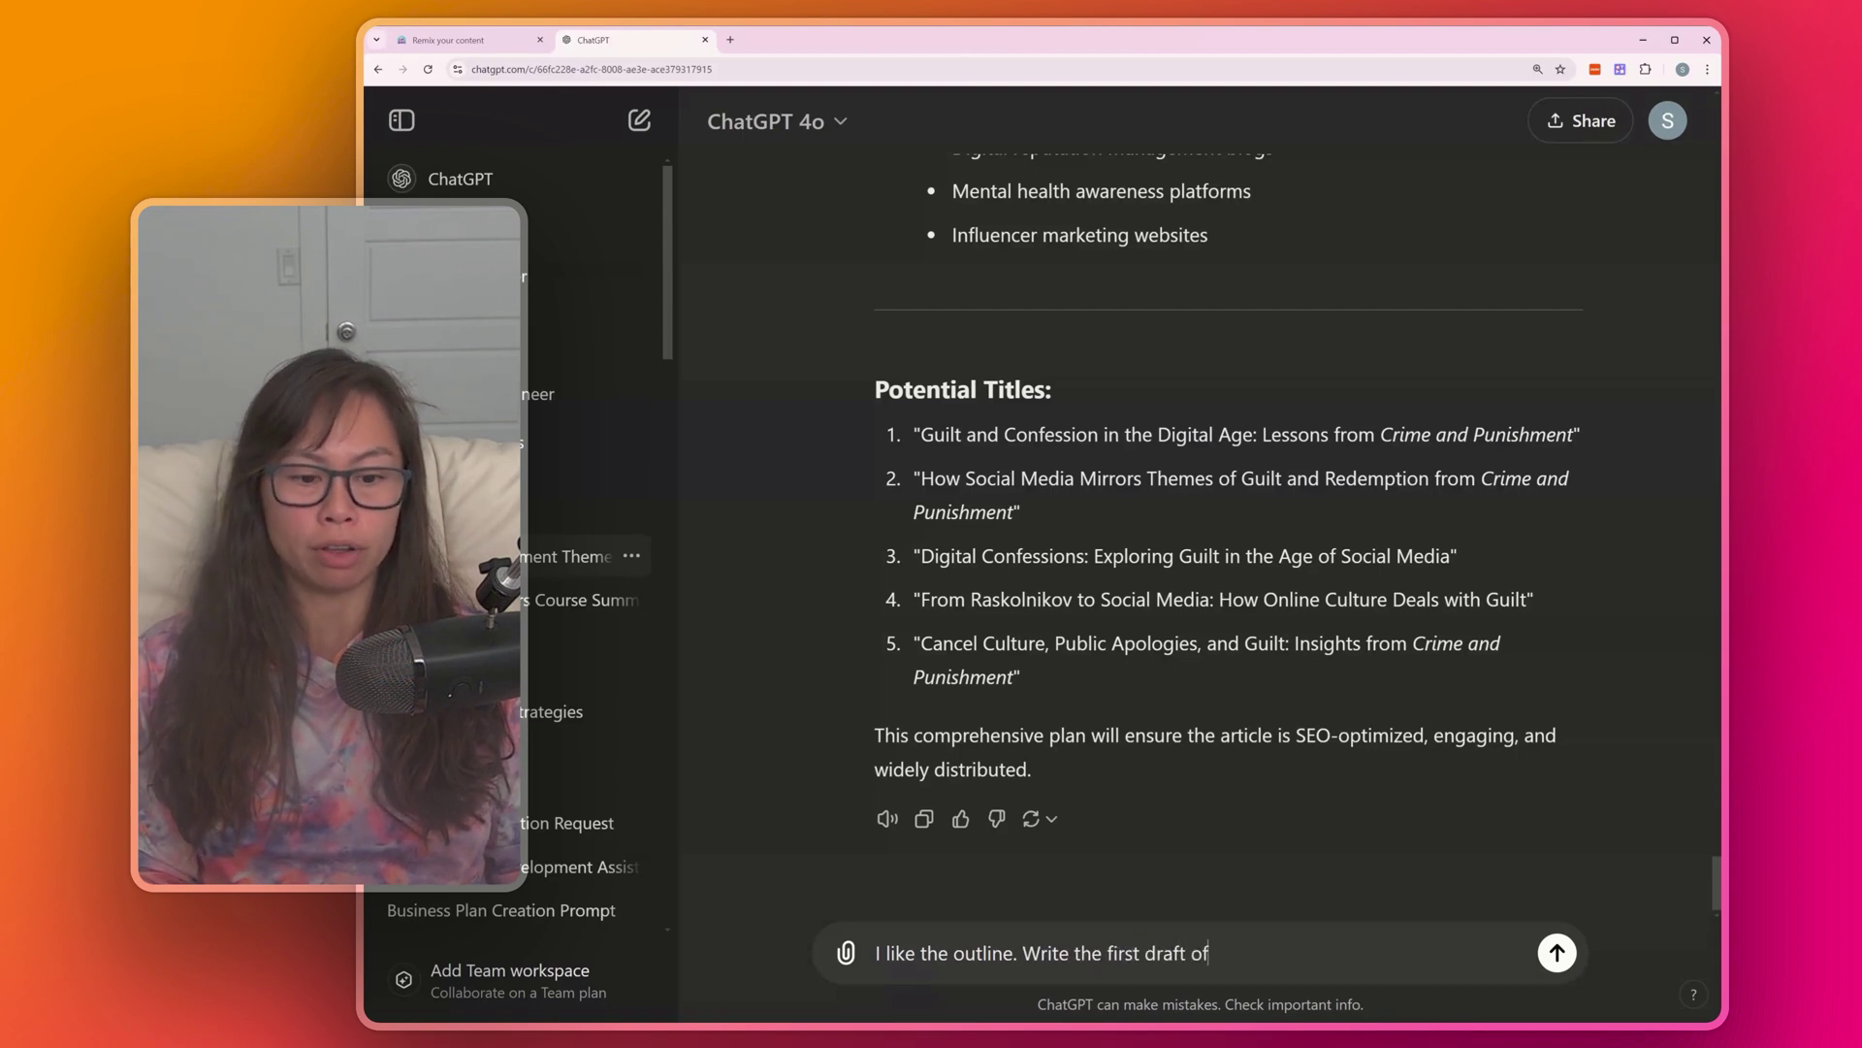
text( the essay following the outline.)
key(Return)
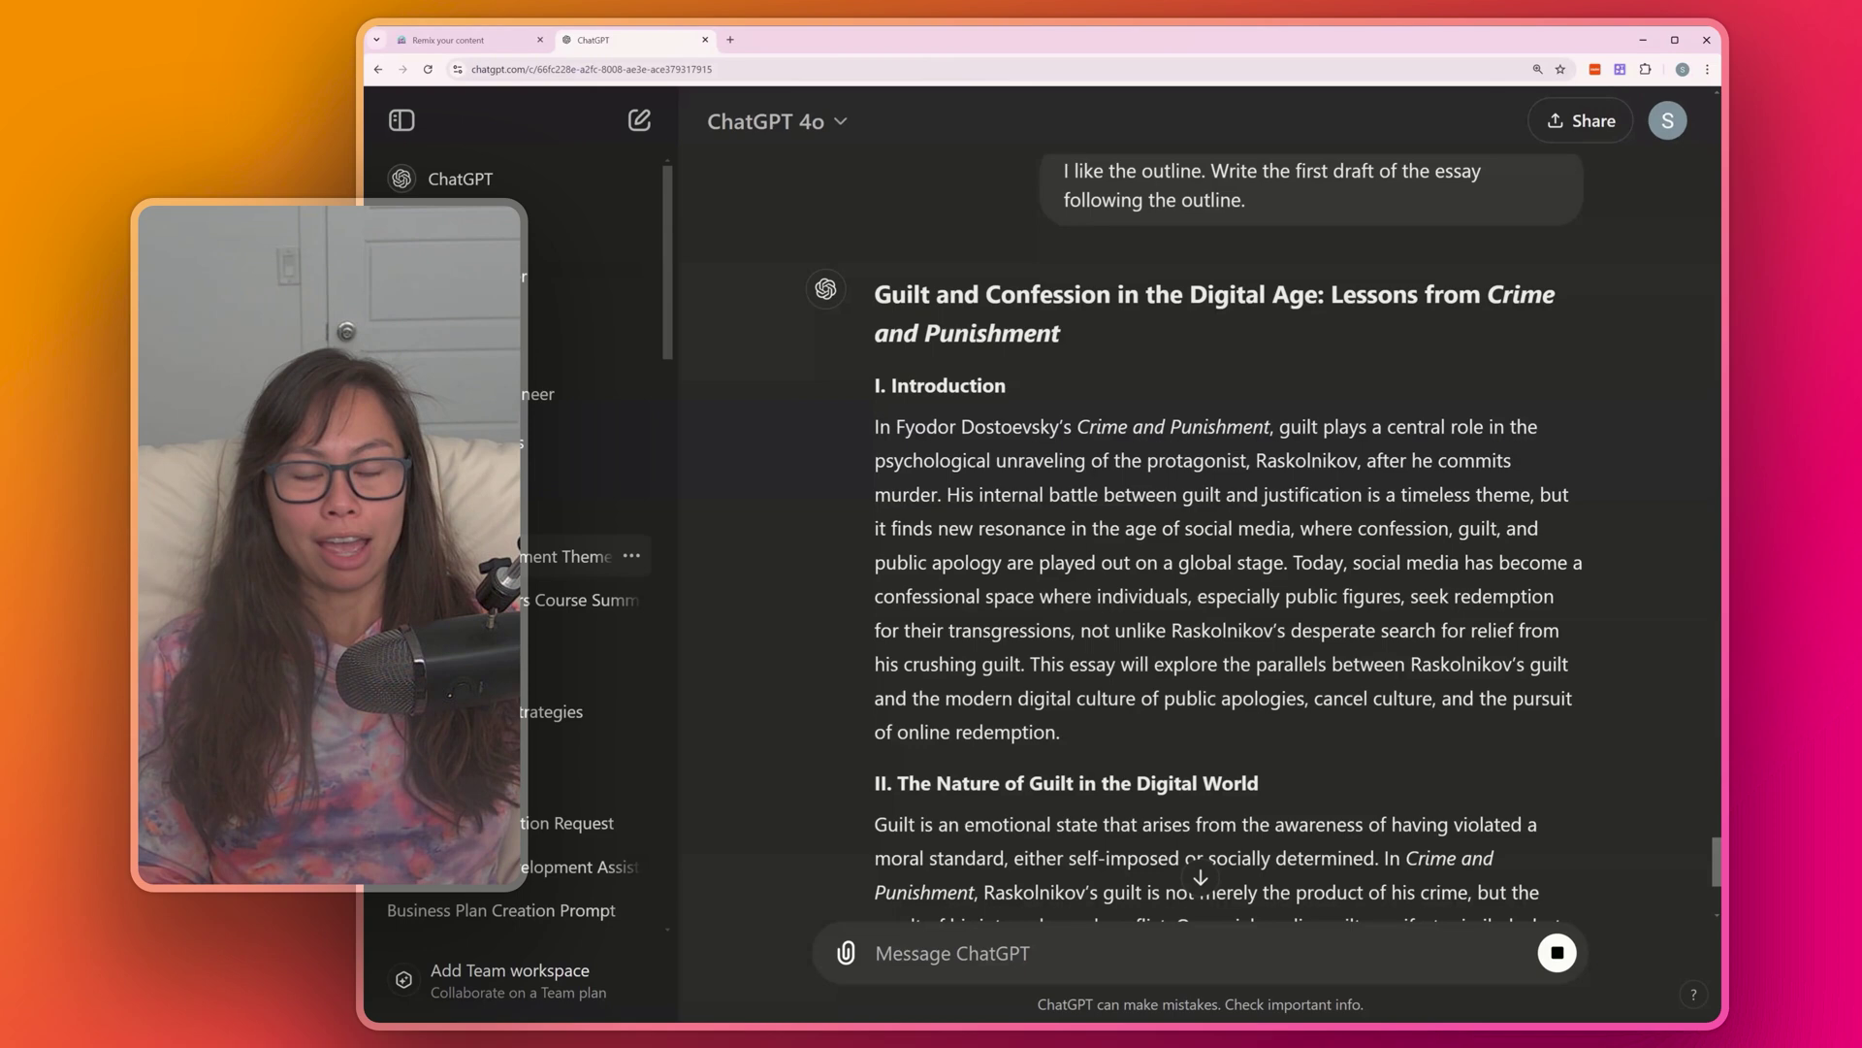
scroll(909, 374, down, 2)
drag(869, 302, 1116, 529)
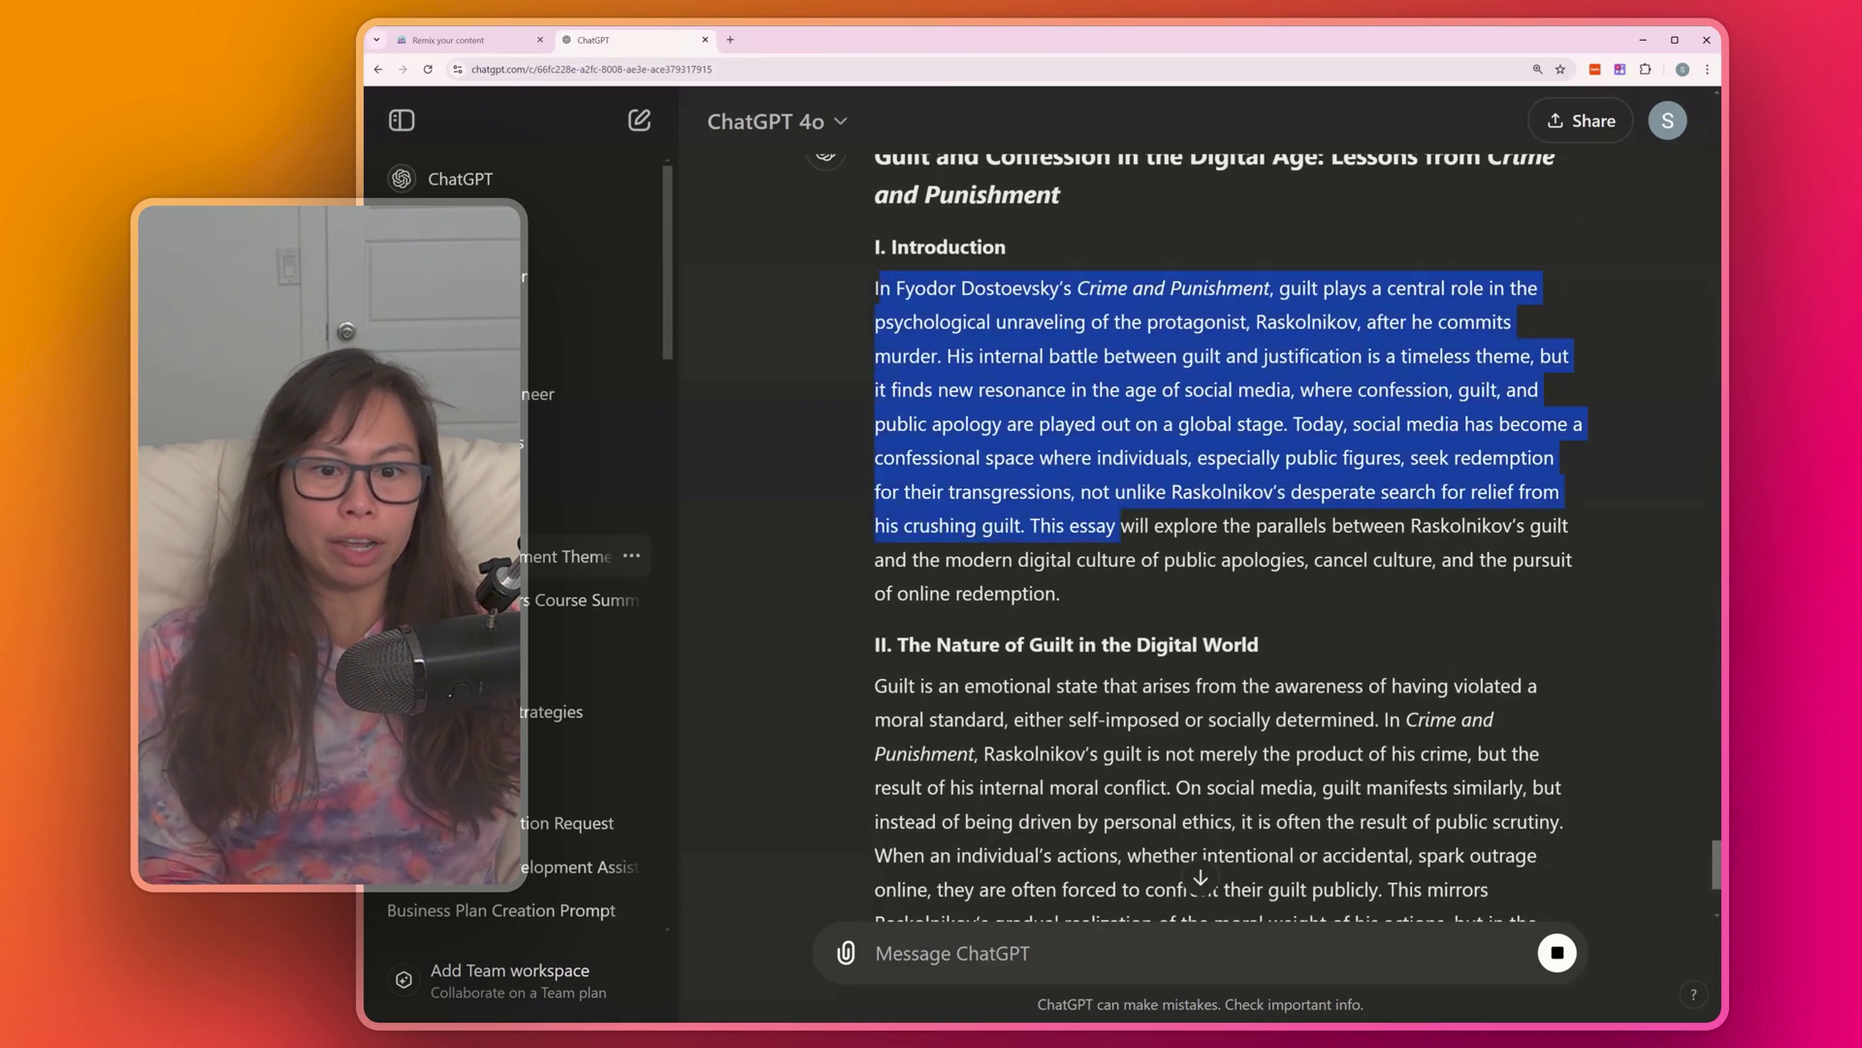
scroll(1110, 536, down, 3)
scroll(1110, 535, down, 4)
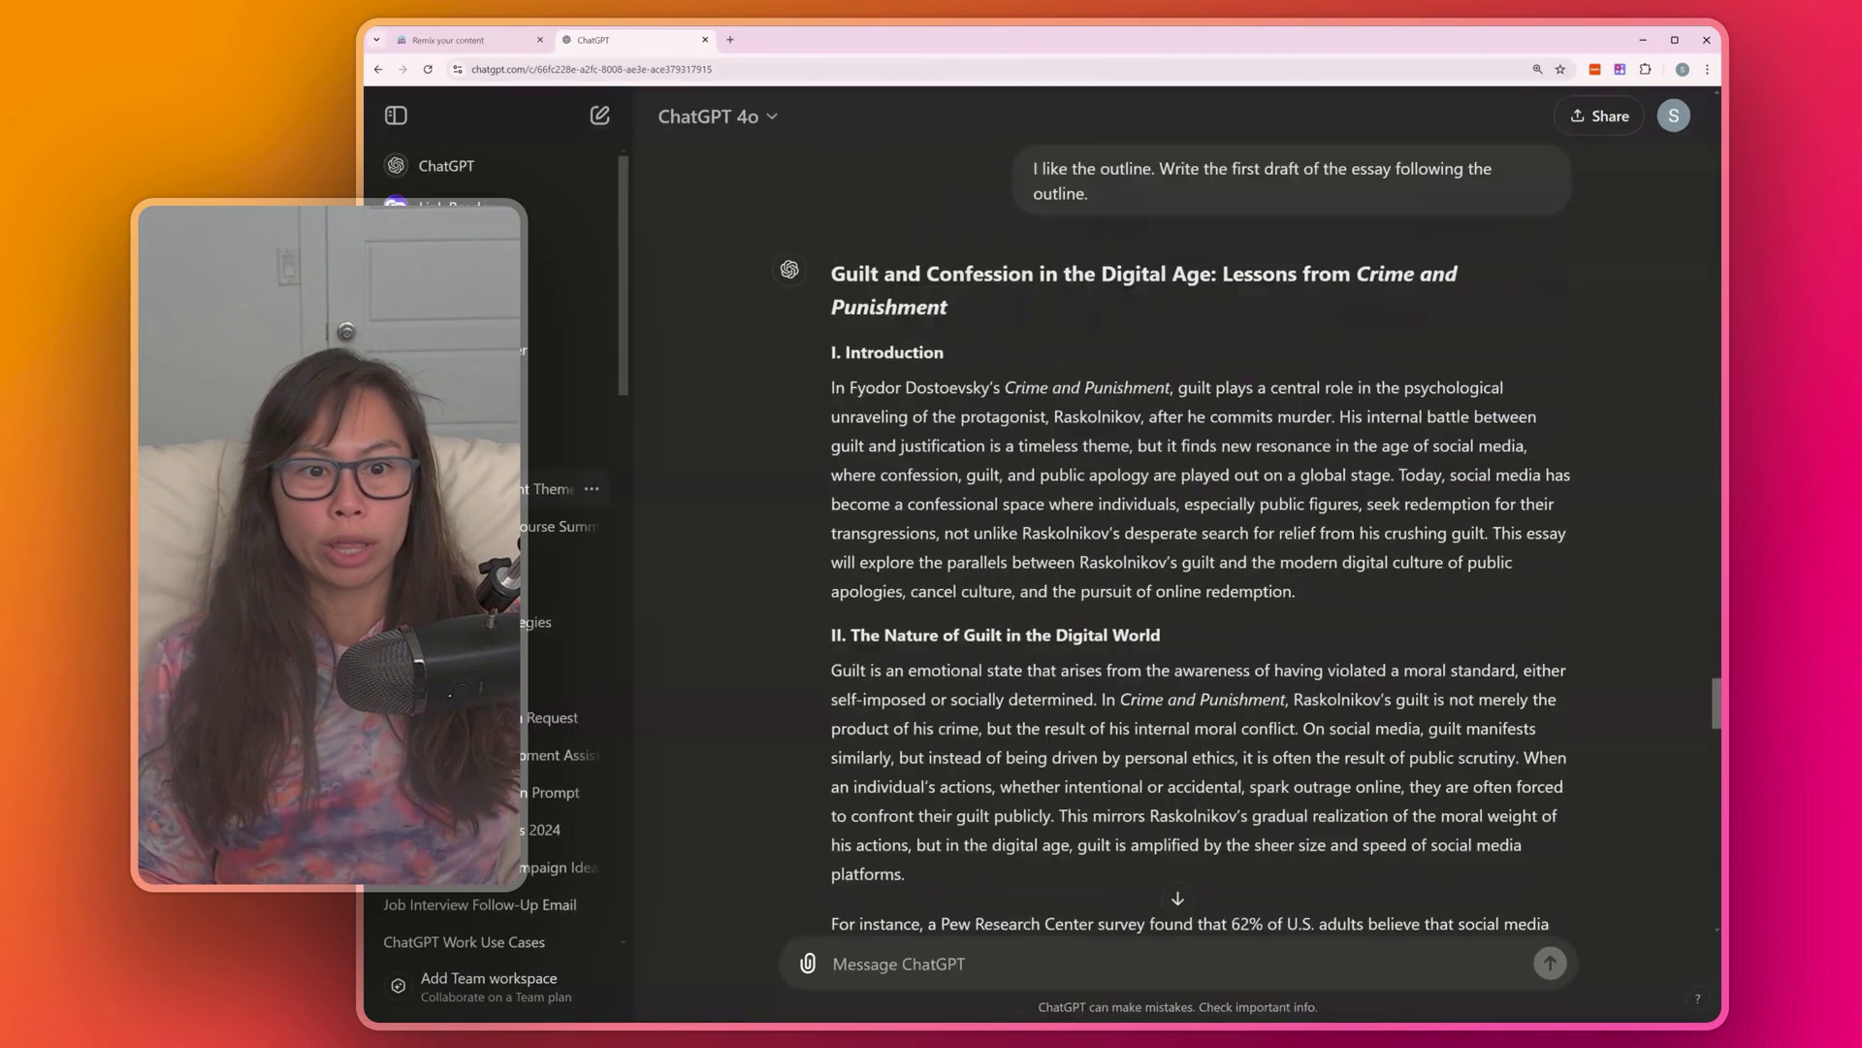
scroll(1176, 539, up, 4)
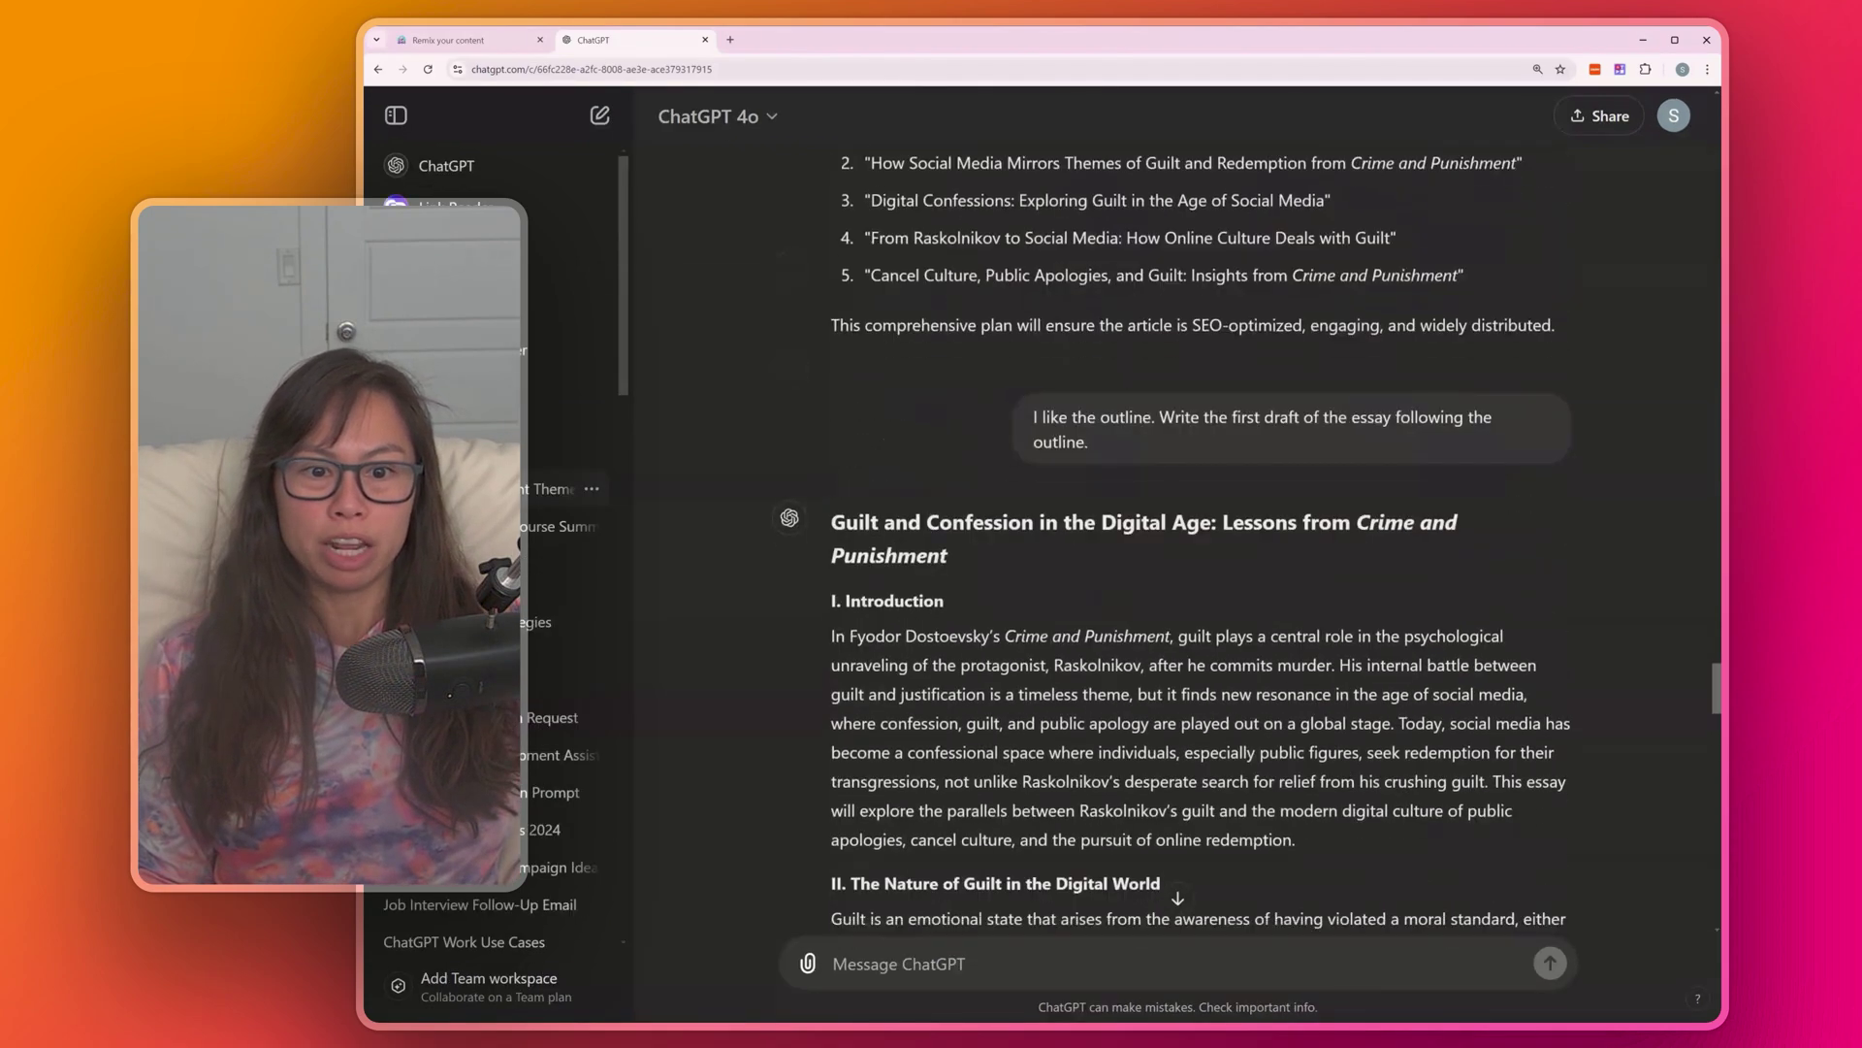
scroll(1175, 539, down, 1)
scroll(1176, 536, down, 3)
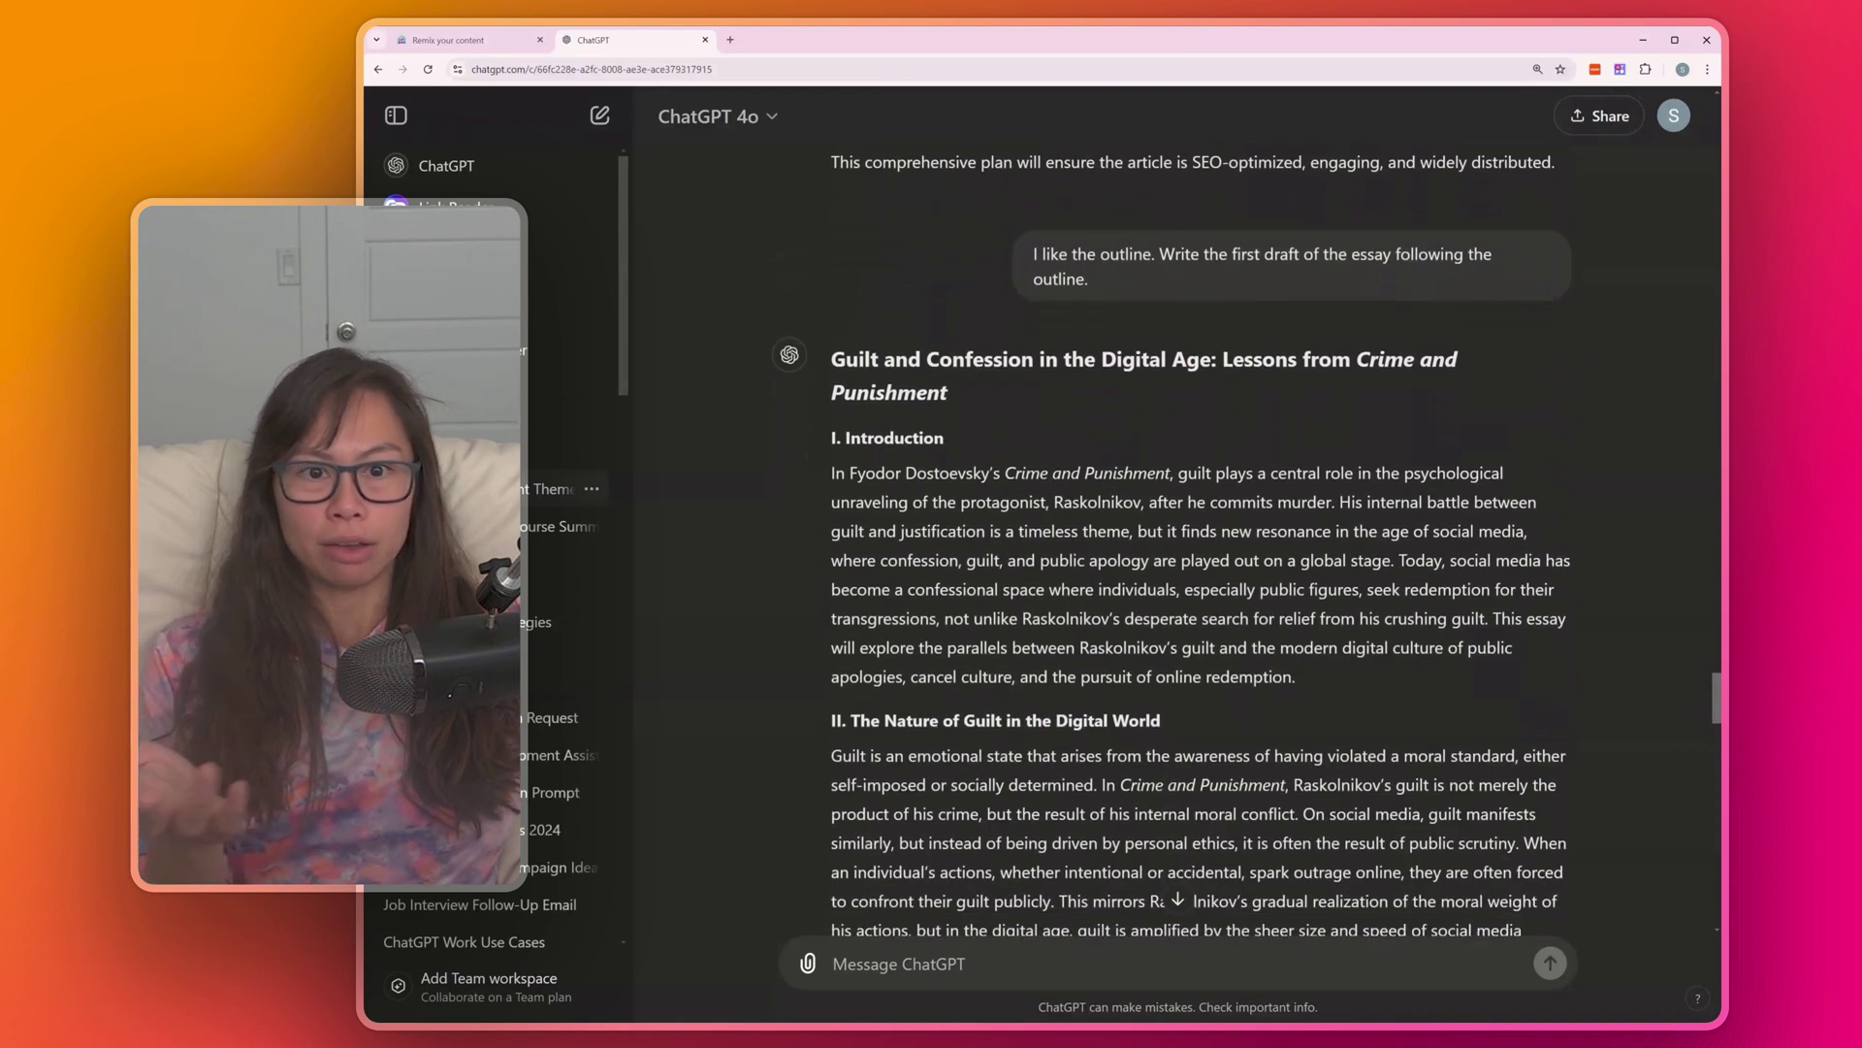
scroll(1175, 540, up, 1)
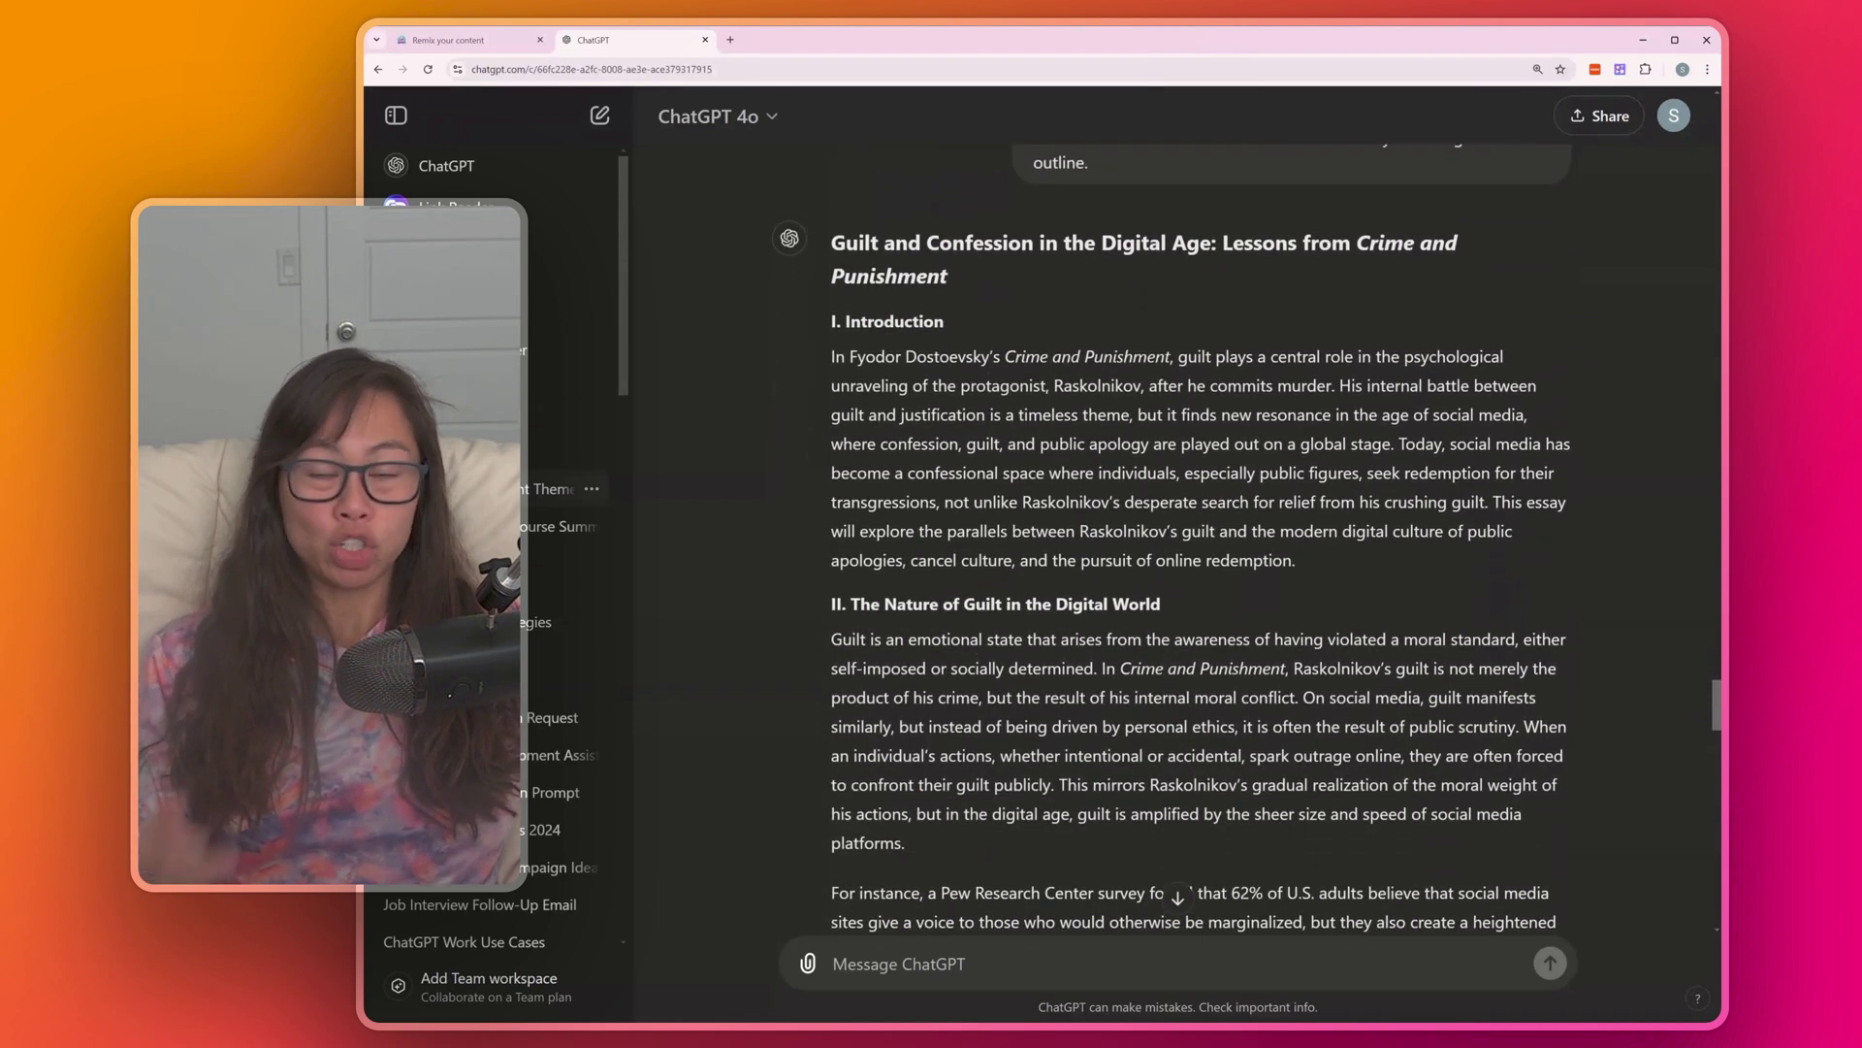
scroll(1176, 539, down, 1)
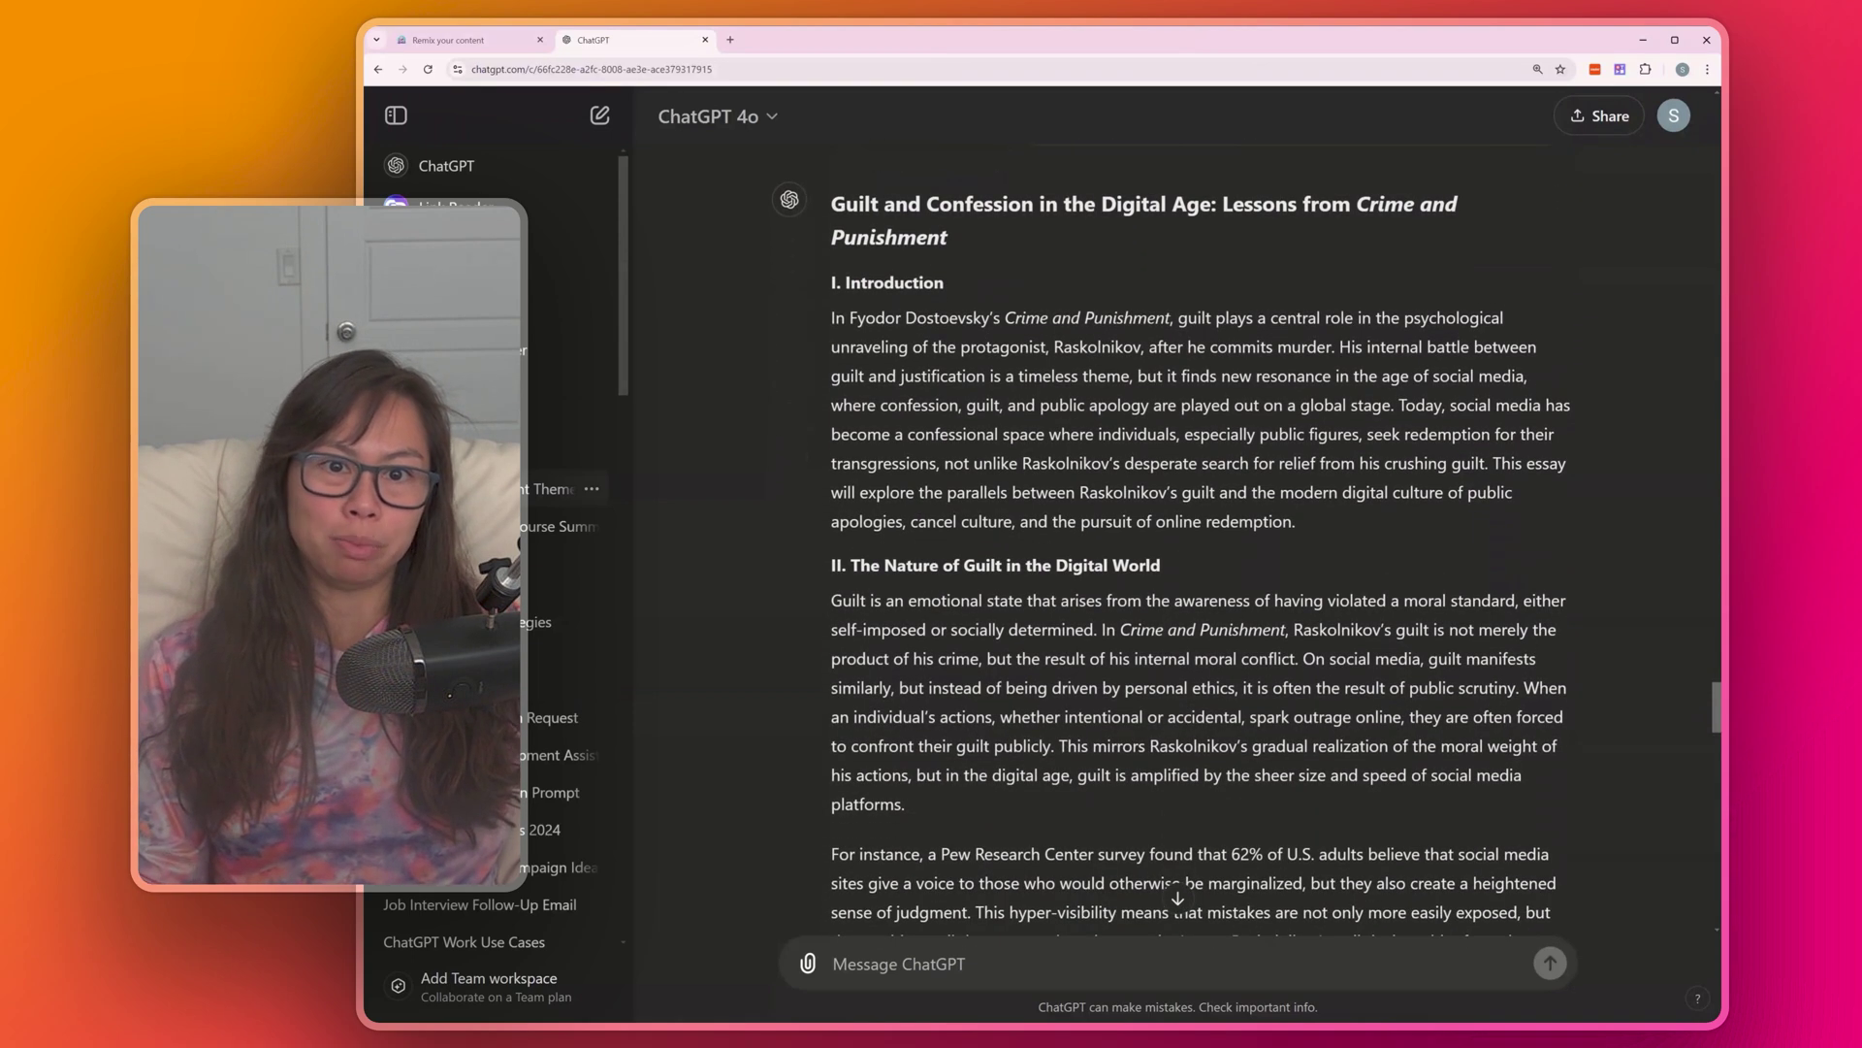
scroll(1175, 539, down, 1)
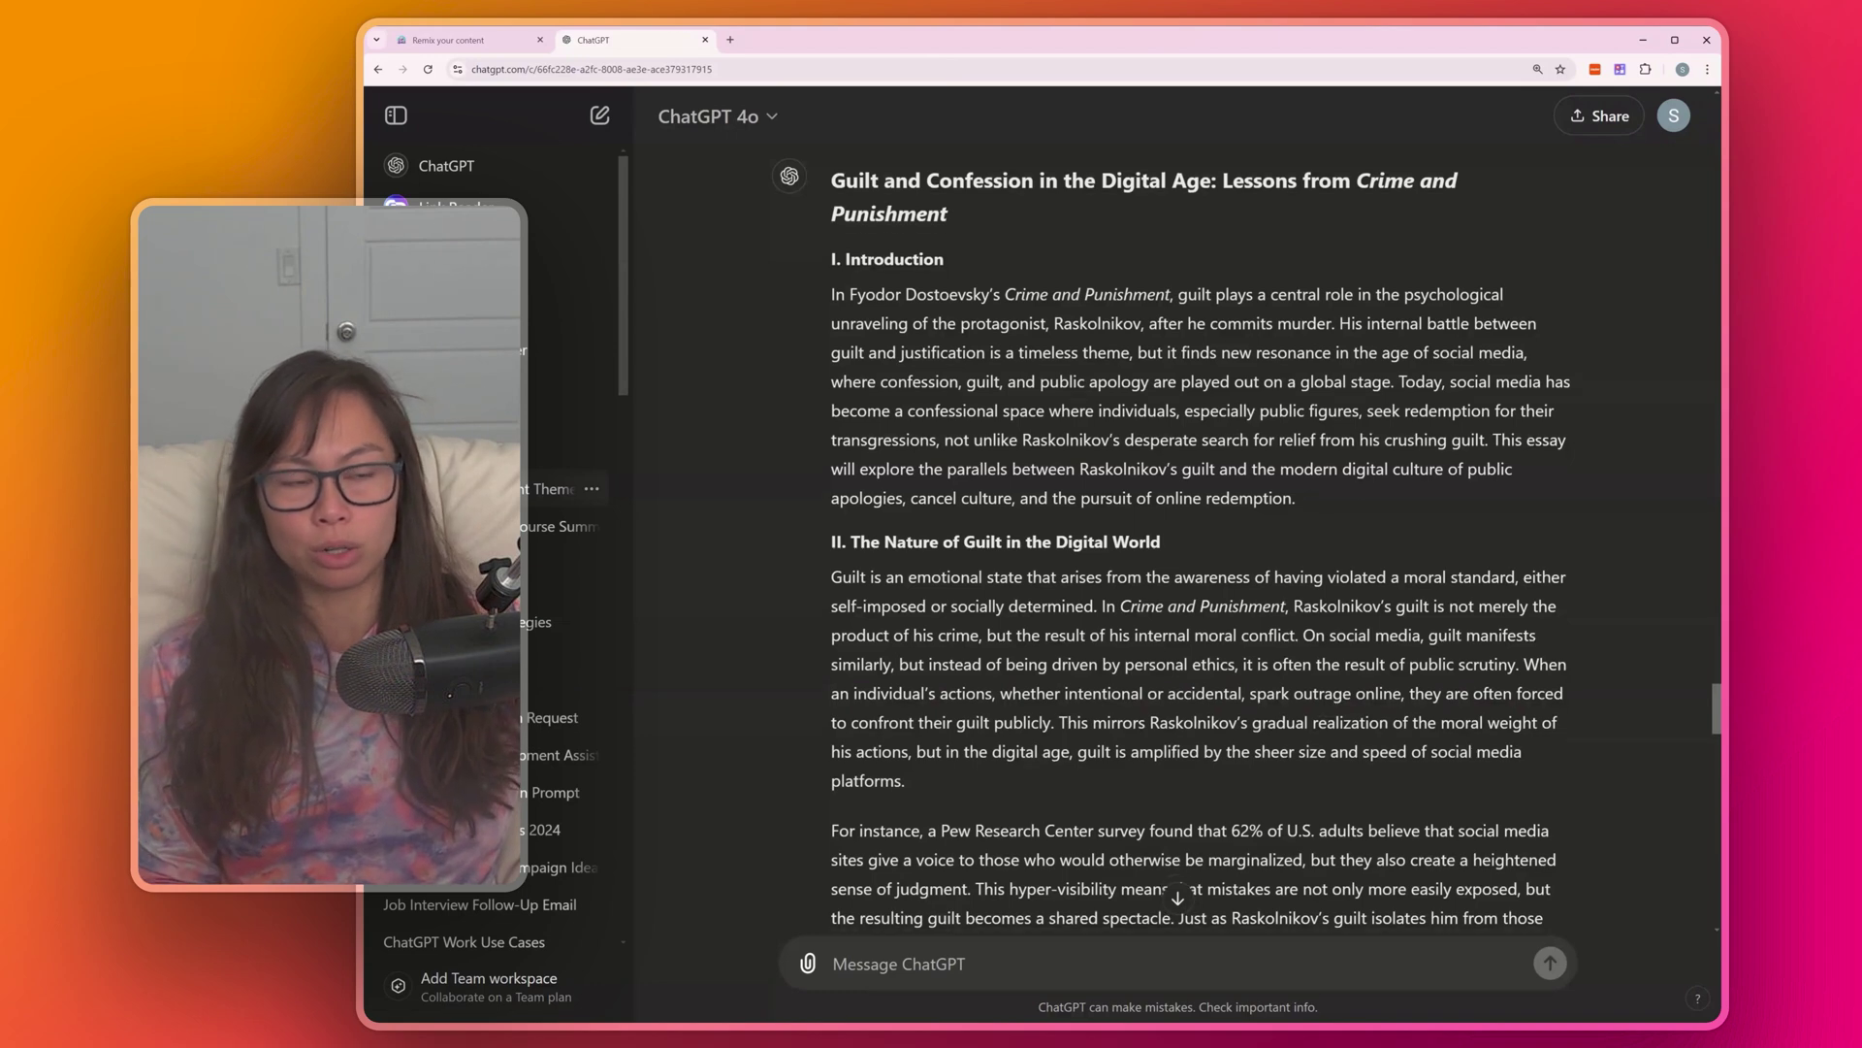
scroll(1176, 540, down, 1)
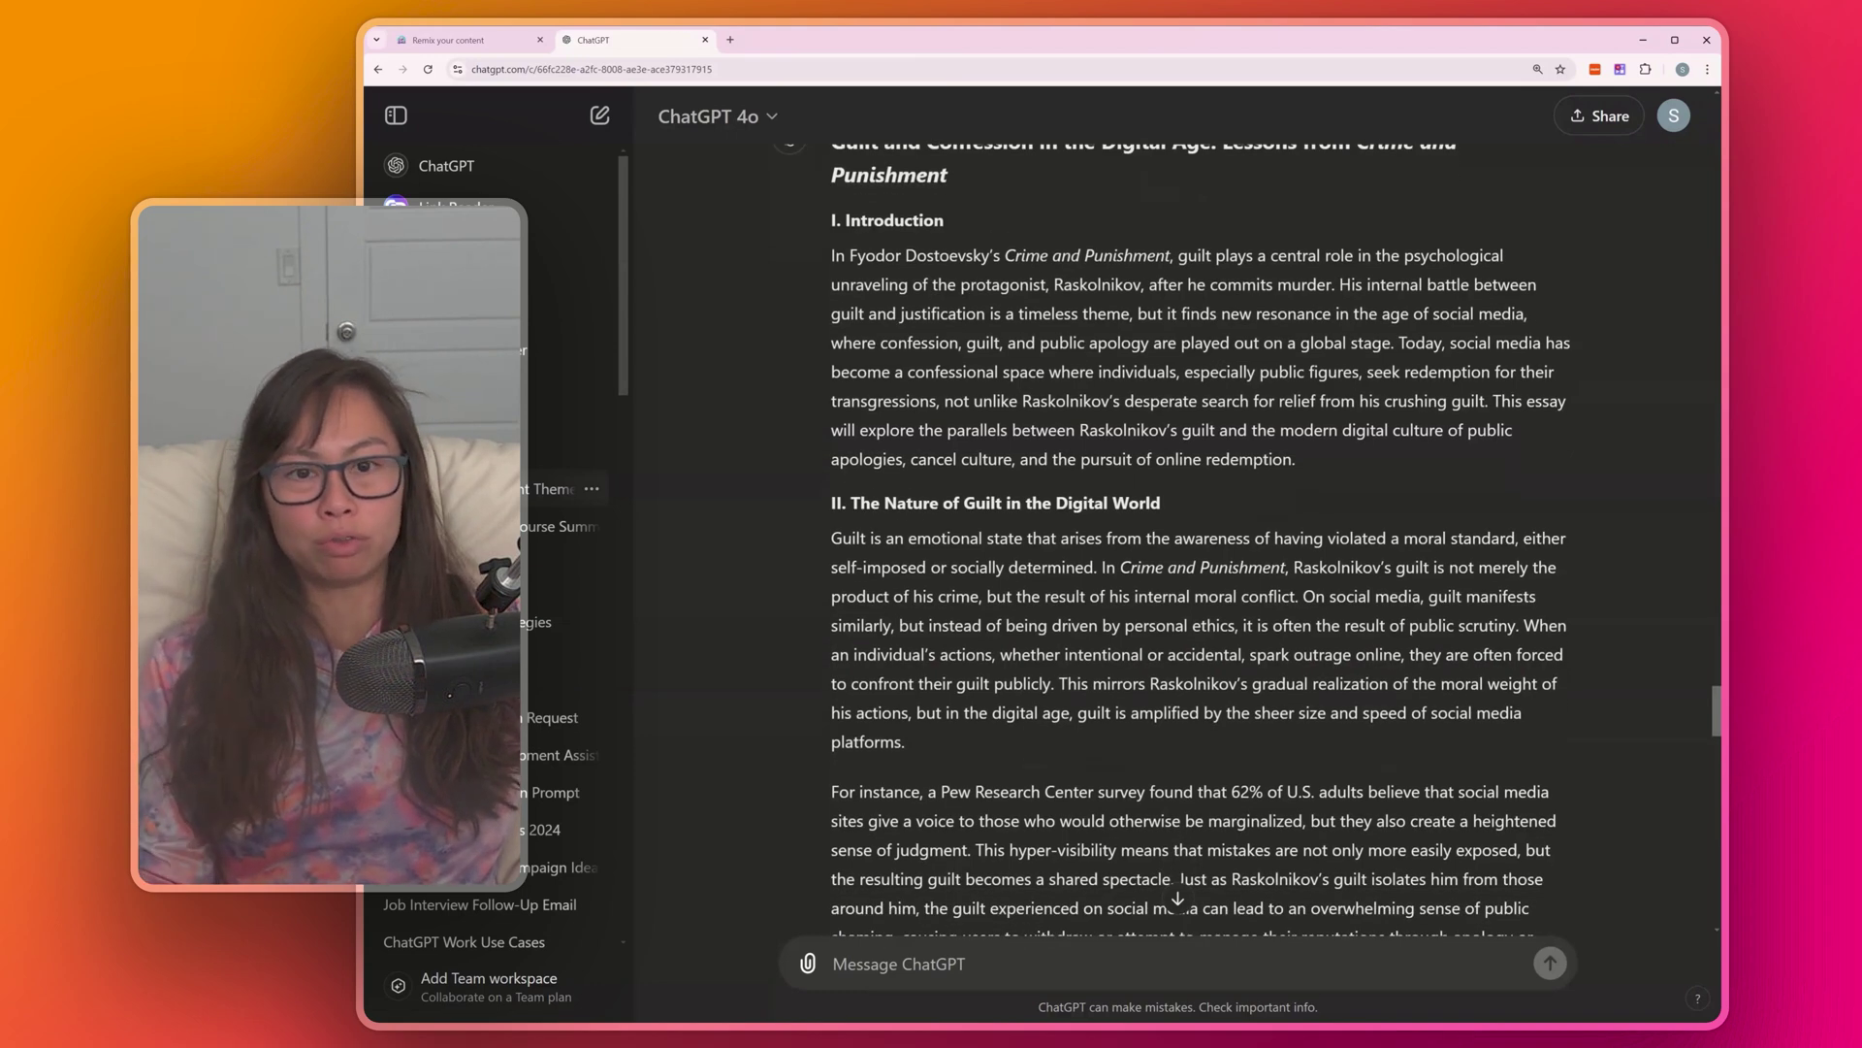
scroll(1200, 539, down, 1)
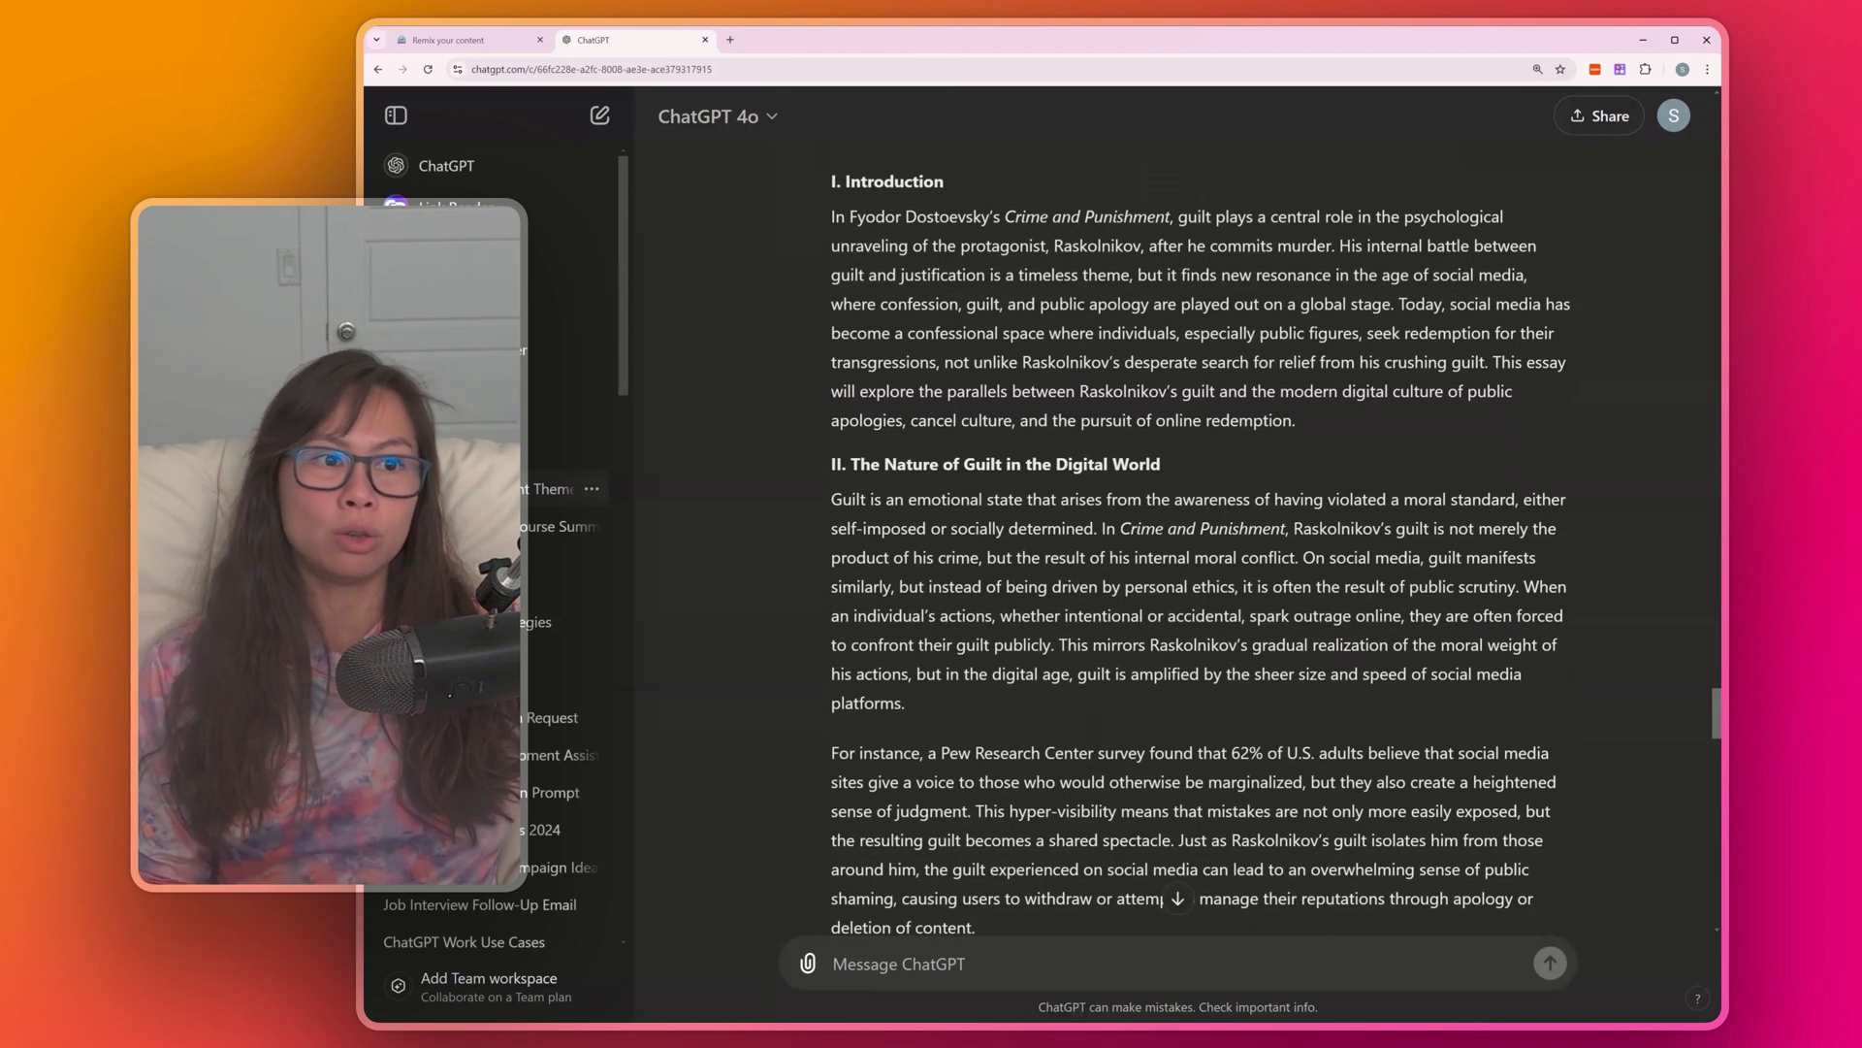
drag(1716, 713, 1652, 177)
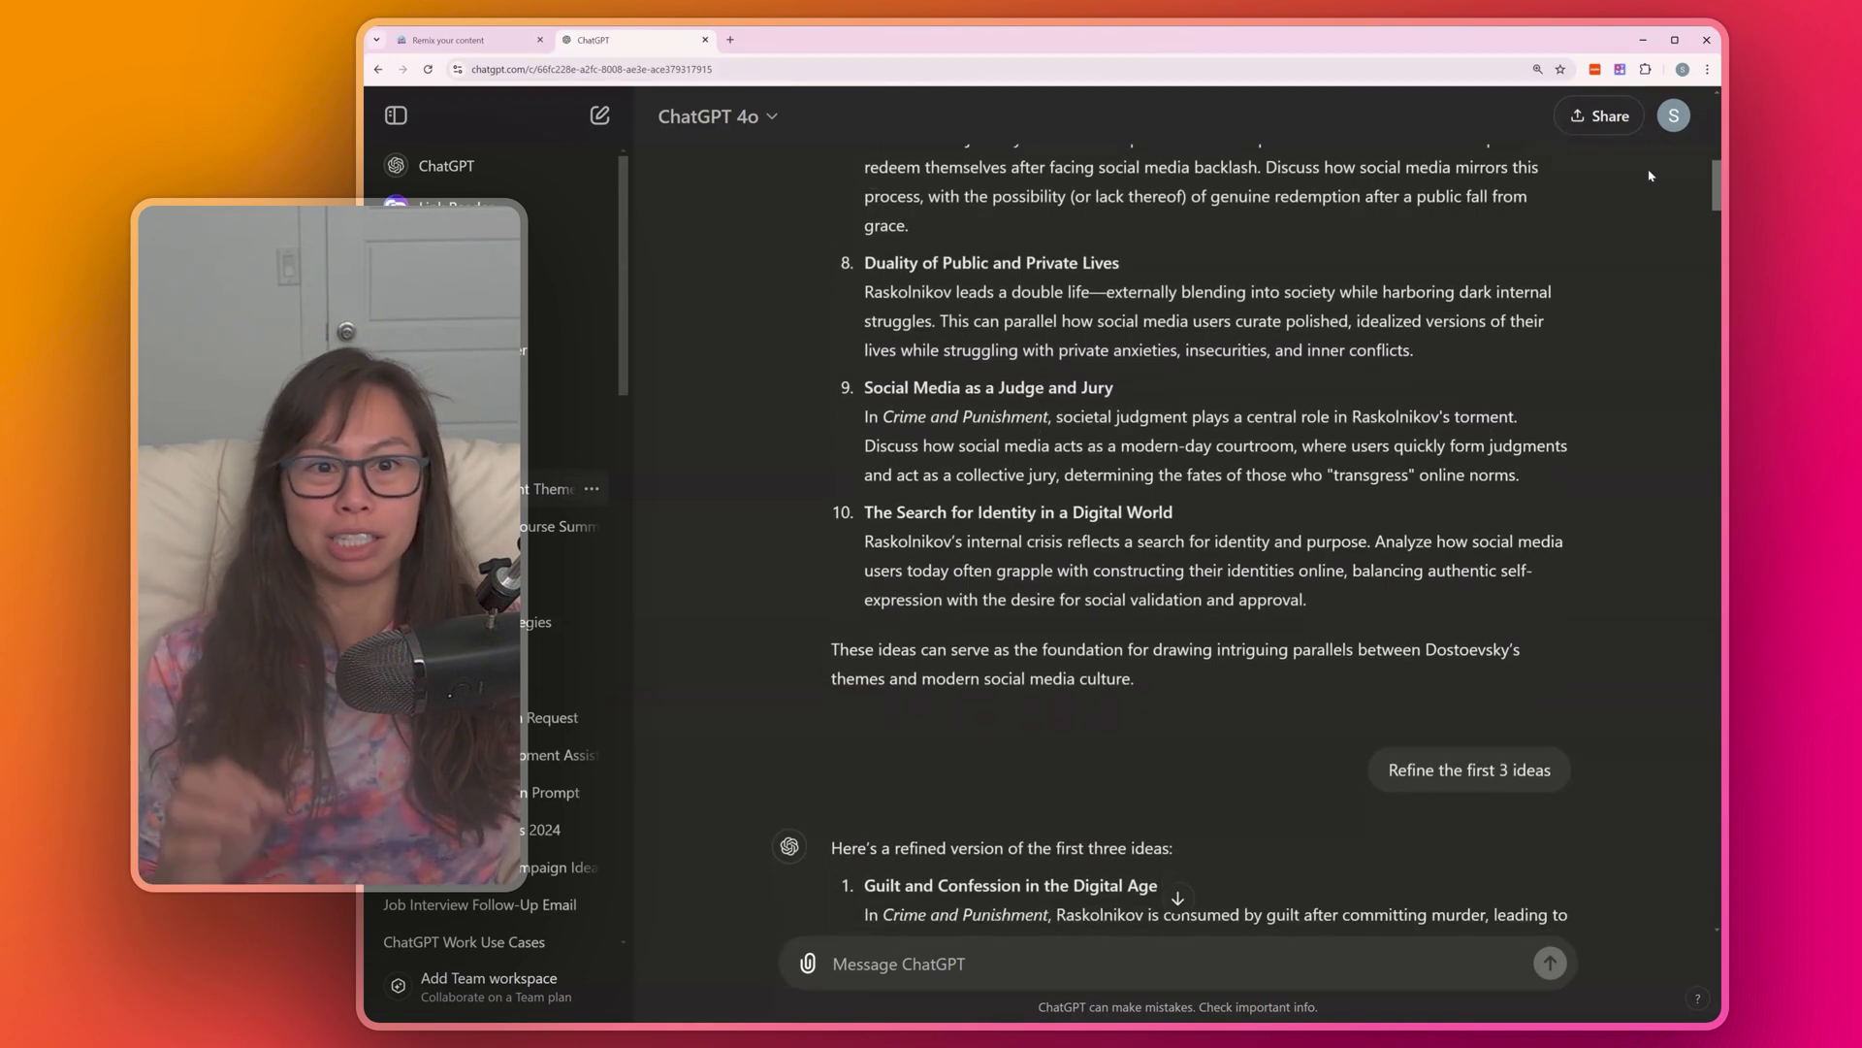
scroll(1650, 177, down, 1)
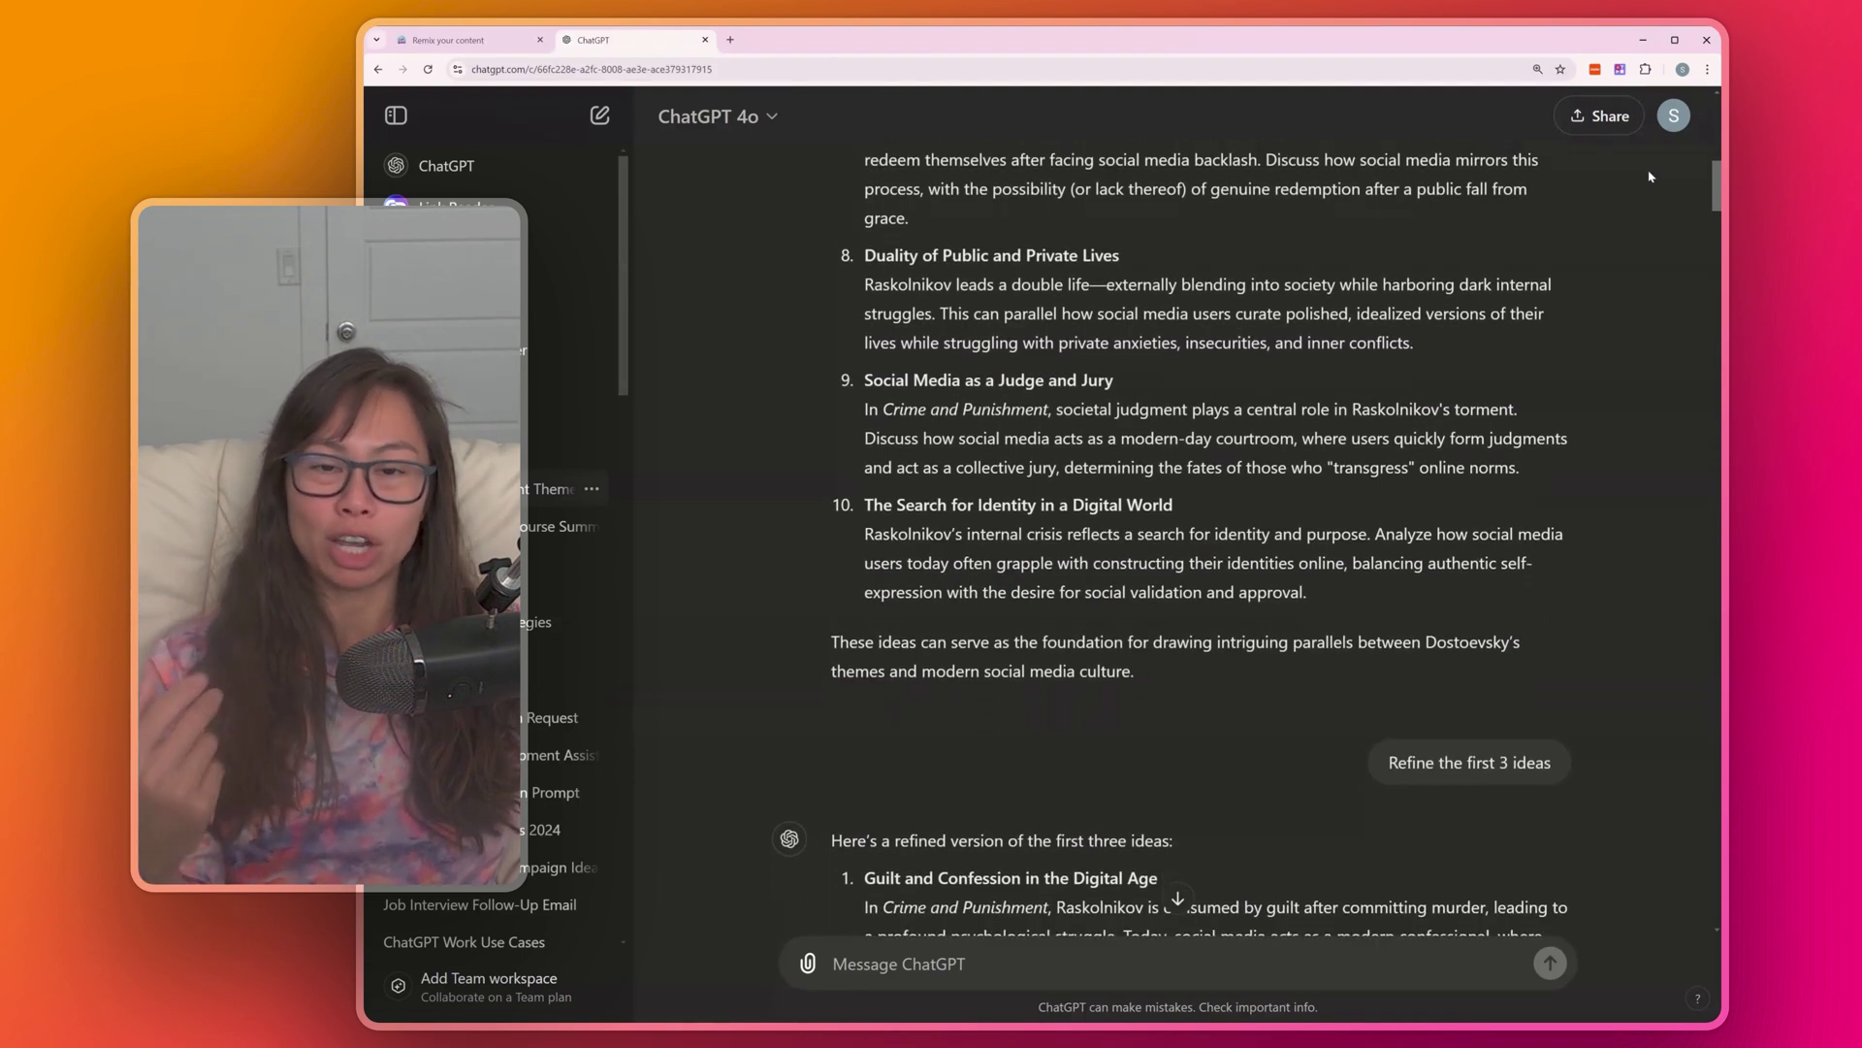
drag(1649, 176, 1700, 731)
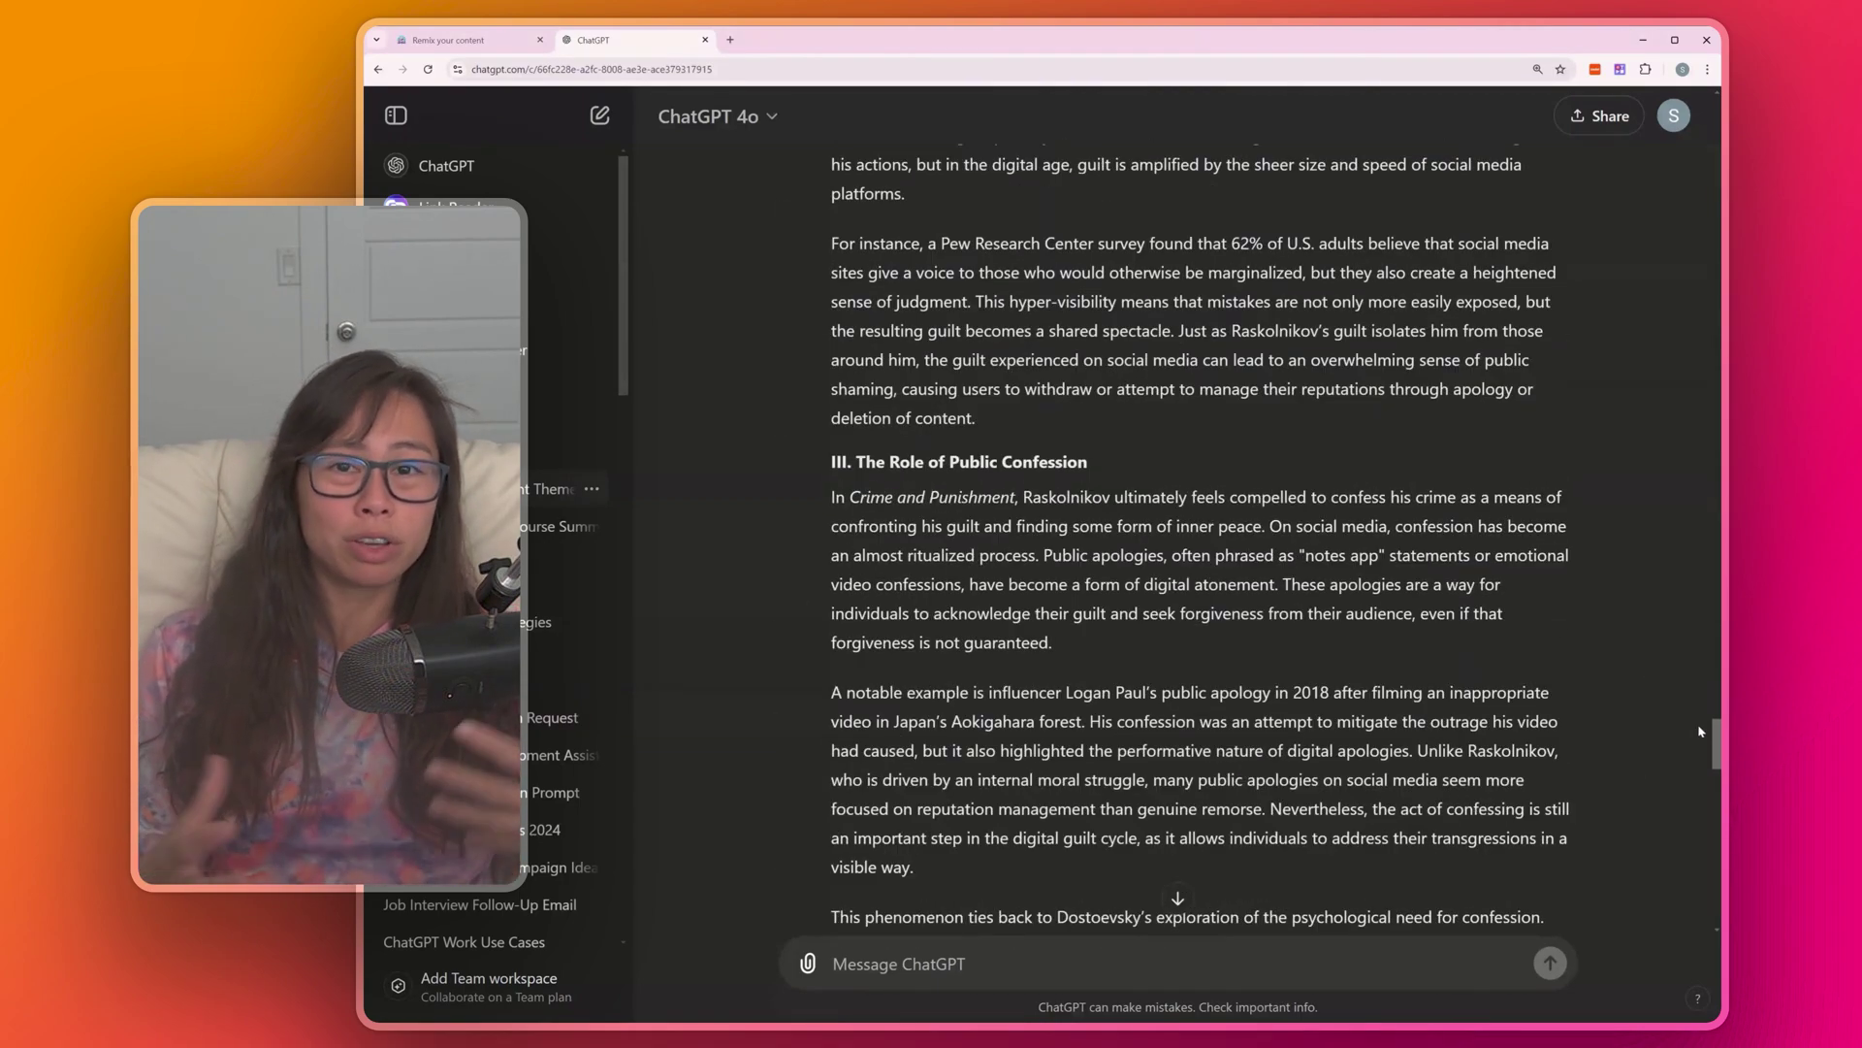